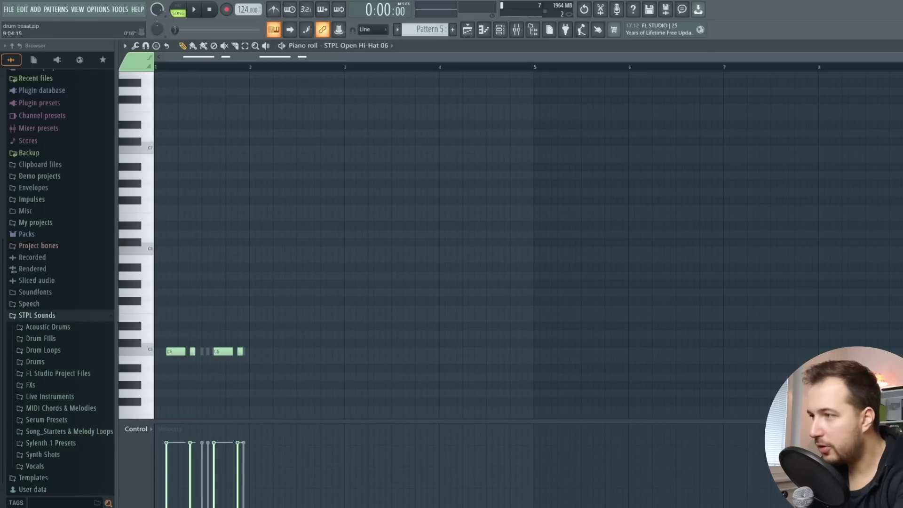
Step: Check the volume envelope of the STPL Open Hi-Hat 06 channel and open its notes in the piano roll
{"action": "key", "text": "Escape"}
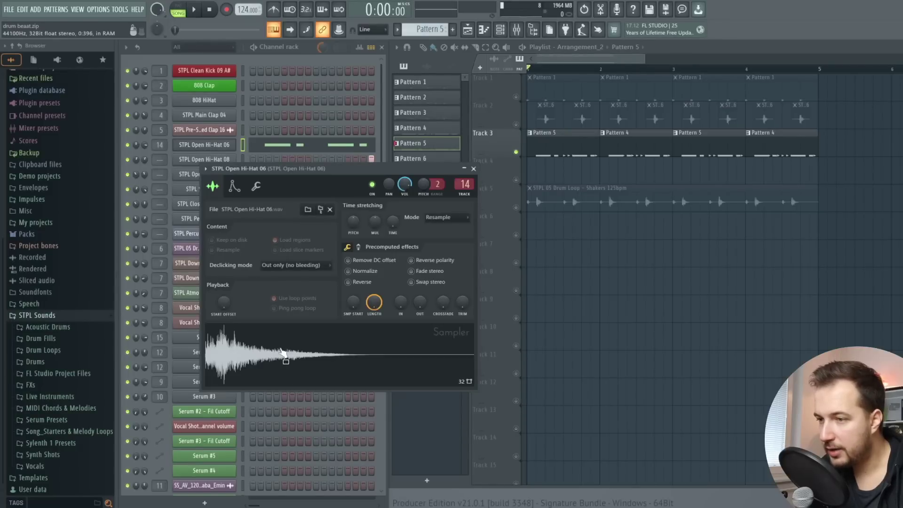
{"action": "left_click", "coordinate": [233, 186]}
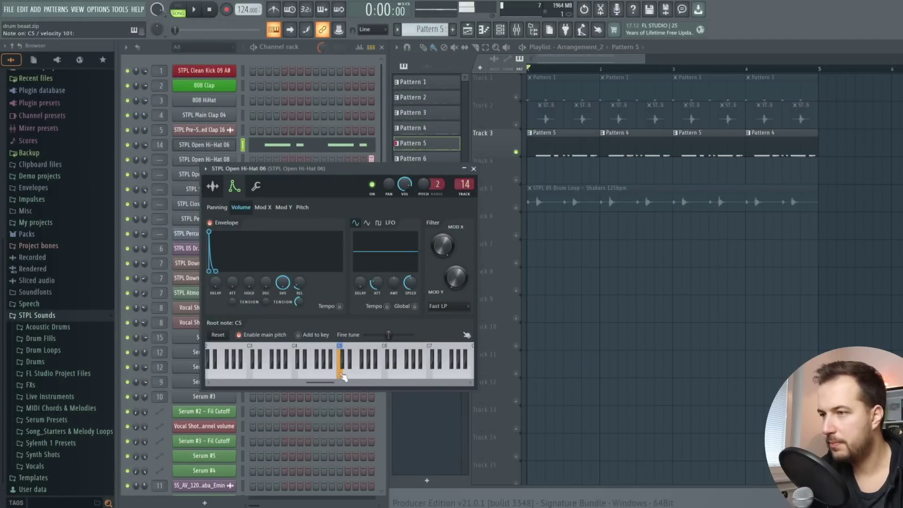
{"action": "key", "text": "F7"}
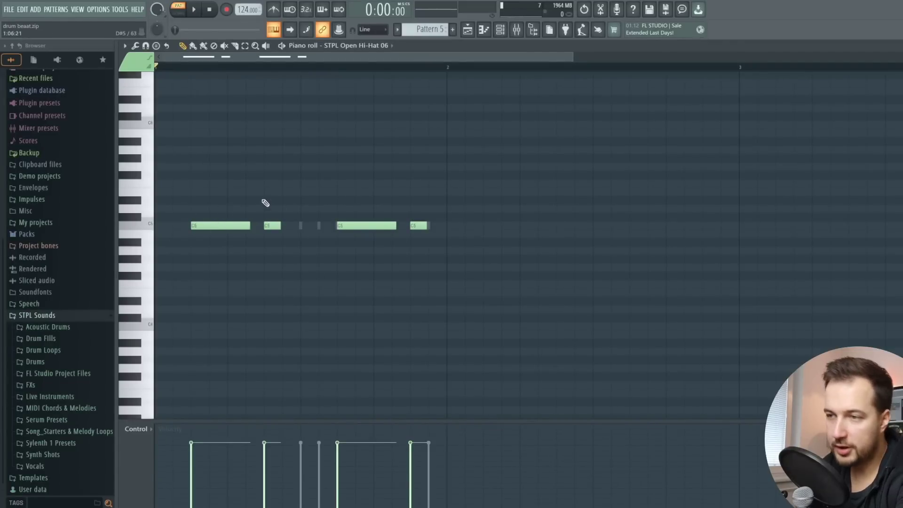
Step: Play back the open hi-hat patterns and the STPL 05 Drum Loop shakers on Track 5
{"action": "key", "text": "space"}
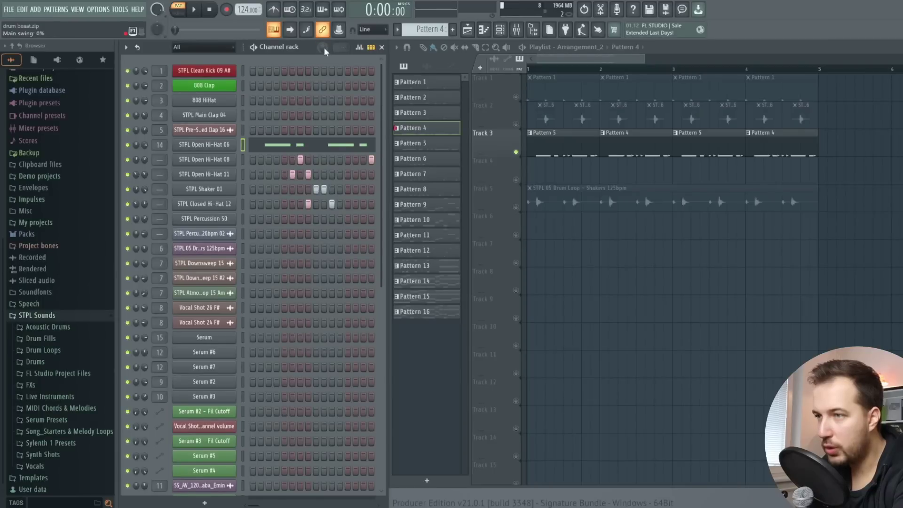
{"action": "key", "text": "space"}
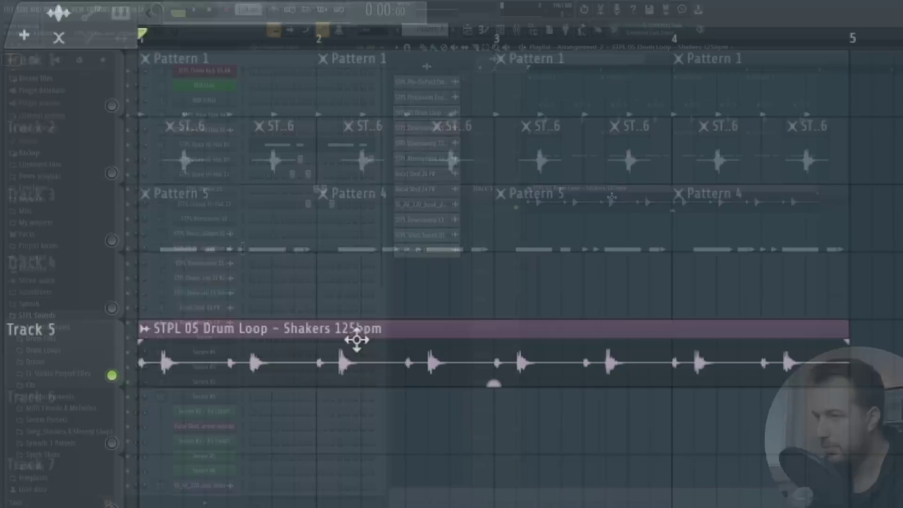
{"action": "key", "text": "space"}
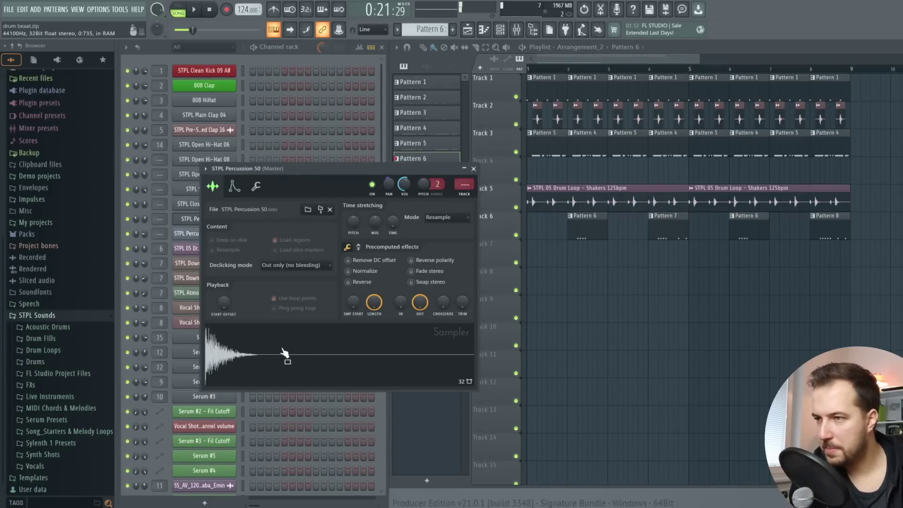
Step: Audition Pattern 6 with STPL Percussion 50 in pattern mode and examine the percussion clips on Track 6 of the playlist
{"action": "left_click", "coordinate": [178, 10]}
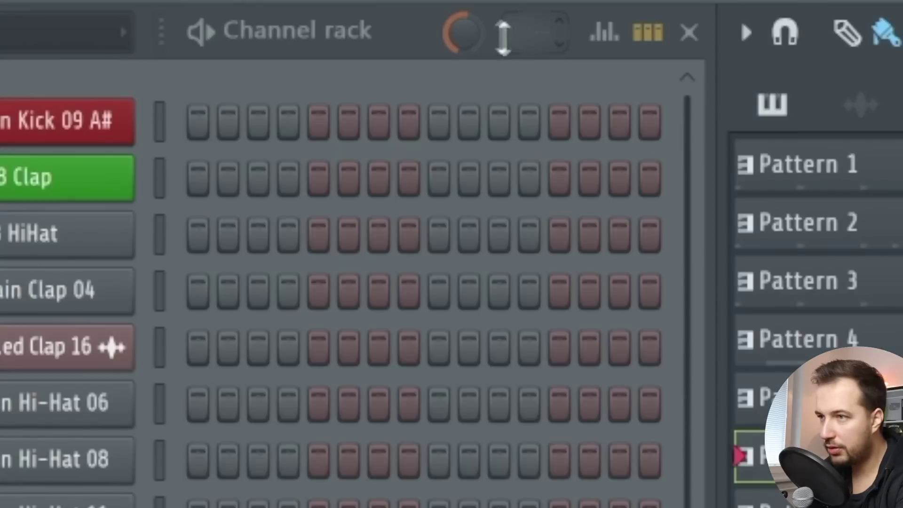
{"action": "left_click_drag", "start_coordinate": [477, 45], "coordinate": [477, 45]}
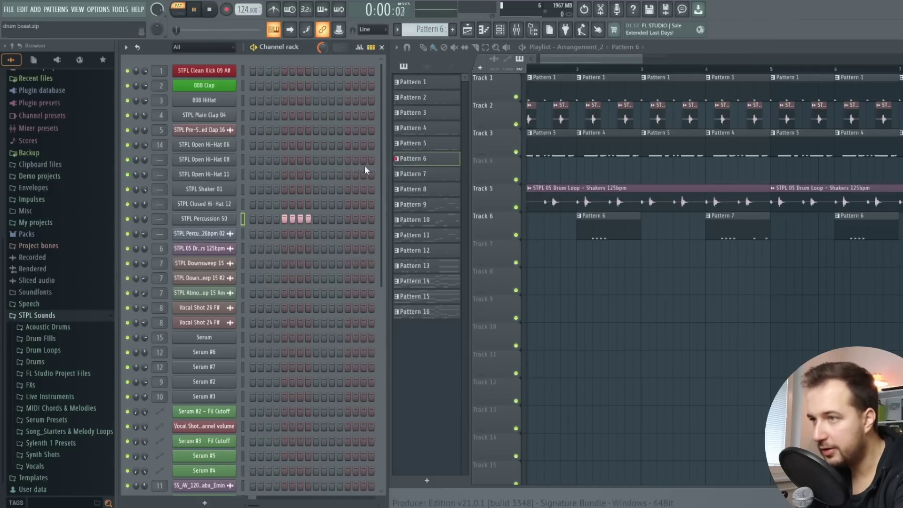
{"action": "left_click_drag", "start_coordinate": [578, 61], "coordinate": [603, 64]}
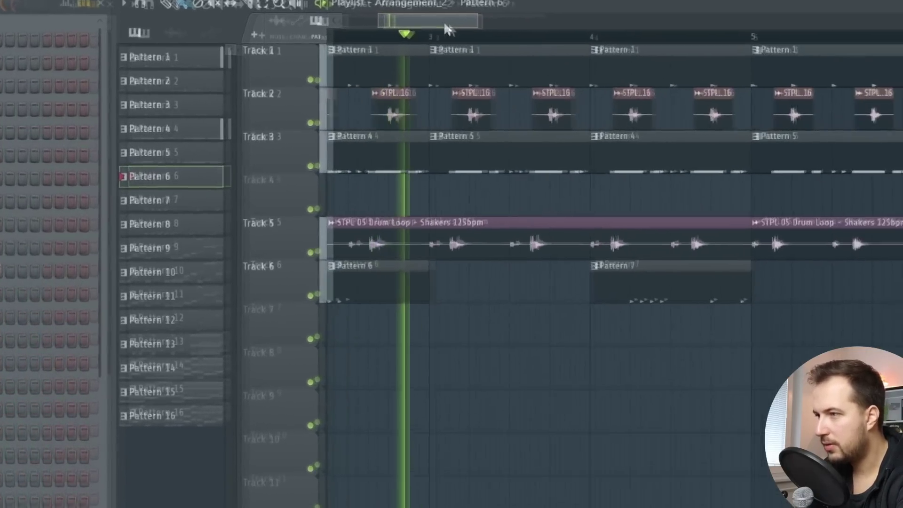
{"action": "left_click_drag", "start_coordinate": [447, 29], "coordinate": [472, 30]}
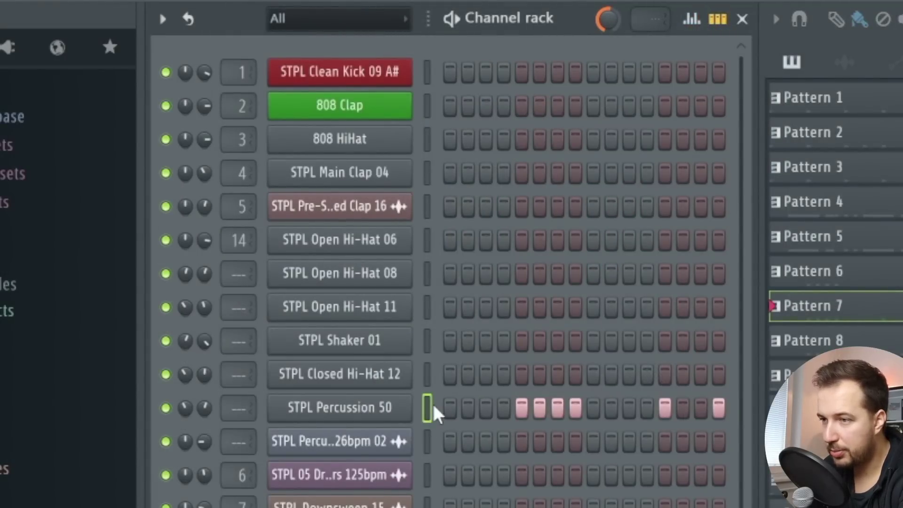
Step: View the fine pitch graph of STPL Percussion 50 in Pattern 7 and play back the percussion patterns on Track 6
{"action": "left_click", "coordinate": [692, 20]}
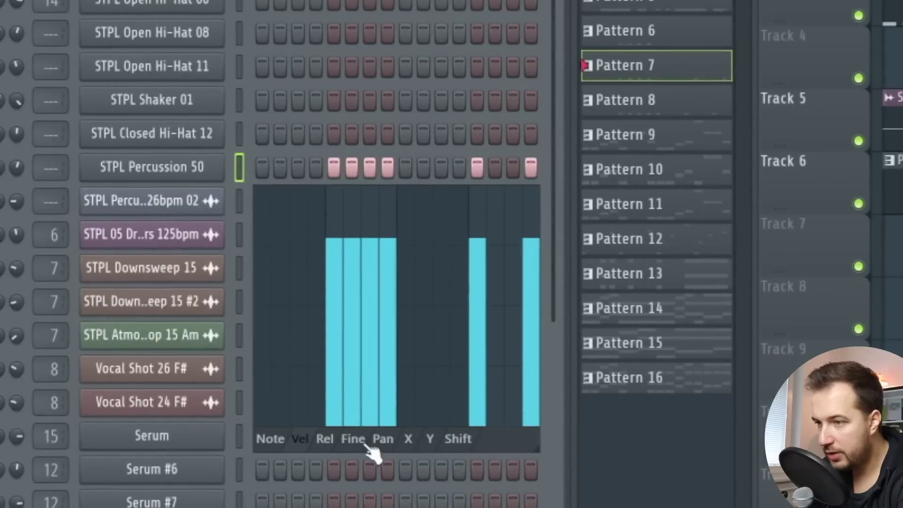
{"action": "left_click", "coordinate": [358, 440]}
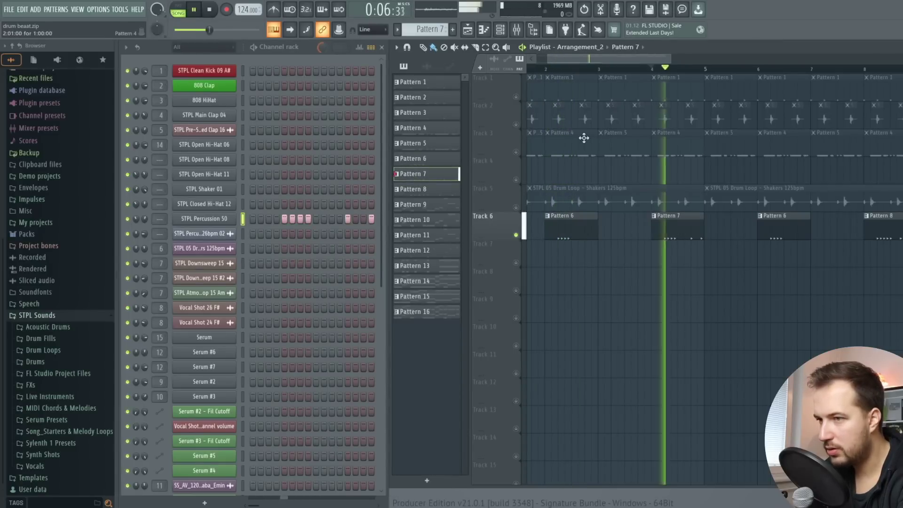
{"action": "key", "text": "space"}
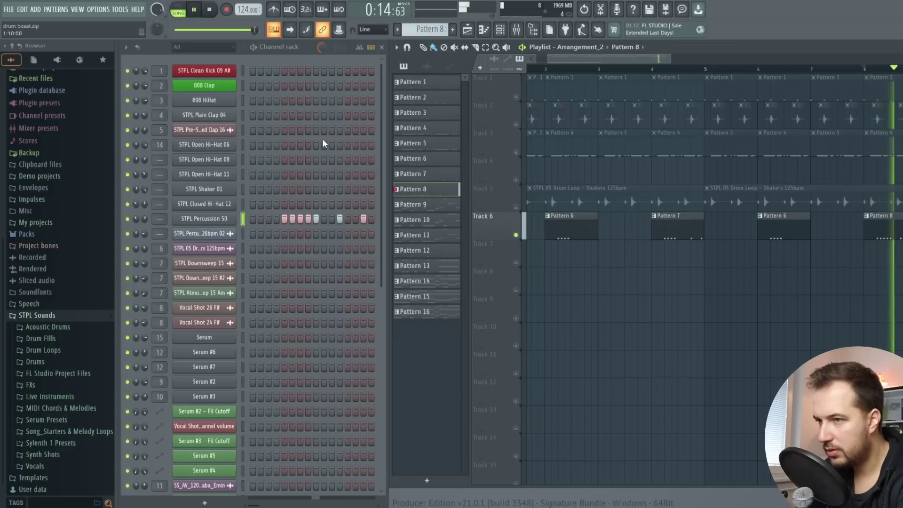
{"action": "key", "text": "space"}
{"action": "scroll", "coordinate": [594, 68], "scroll_direction": "down", "scroll_amount": 5}
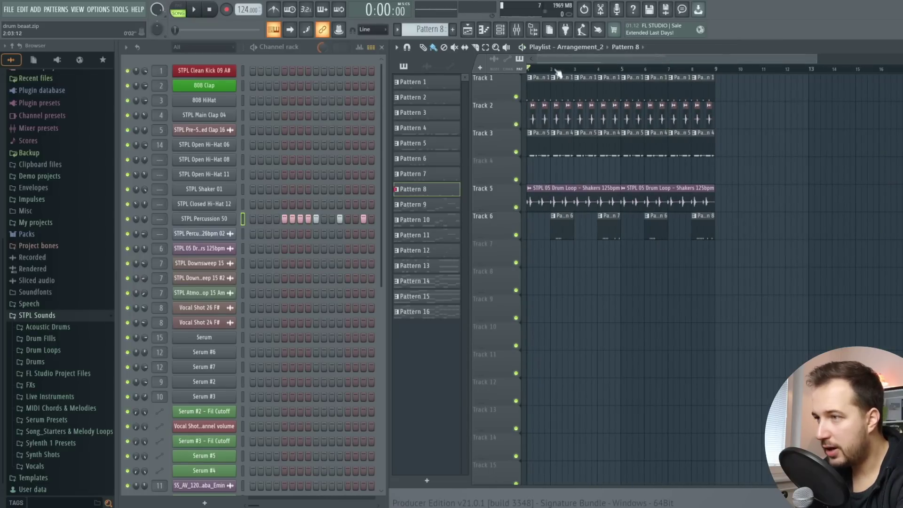
Step: Play the drum arrangement from the start and audition the soloed STPL Downsweep 15 clip on Track 7
{"action": "key", "text": "space"}
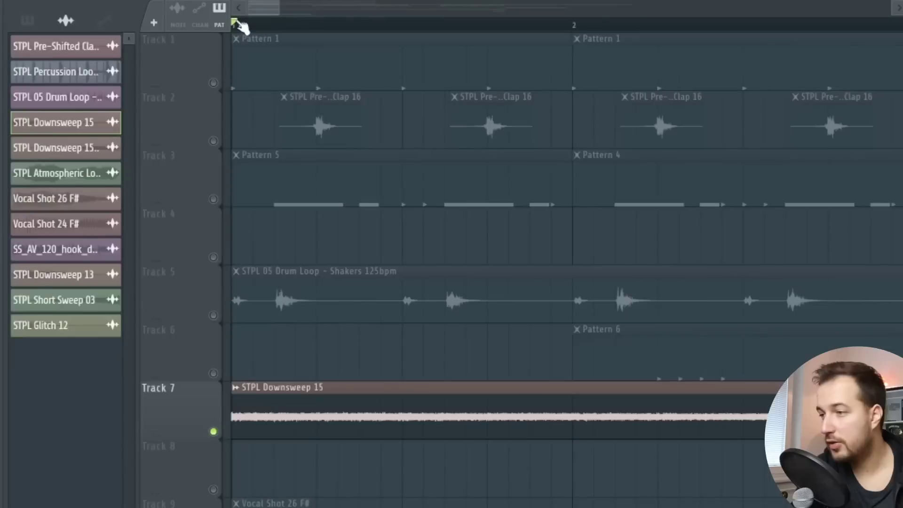
{"action": "key", "text": "space"}
{"action": "scroll", "coordinate": [242, 25], "scroll_direction": "down", "scroll_amount": 6}
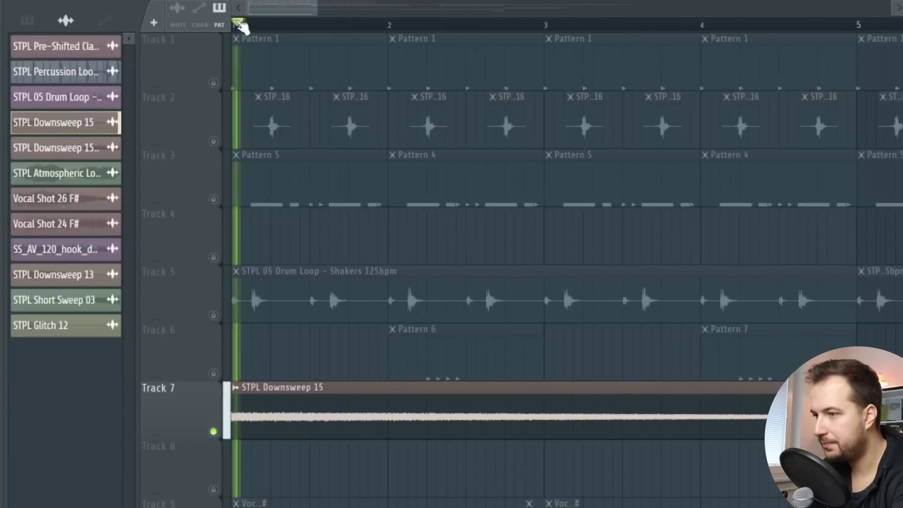
{"action": "scroll", "coordinate": [242, 26], "scroll_direction": "down", "scroll_amount": 2}
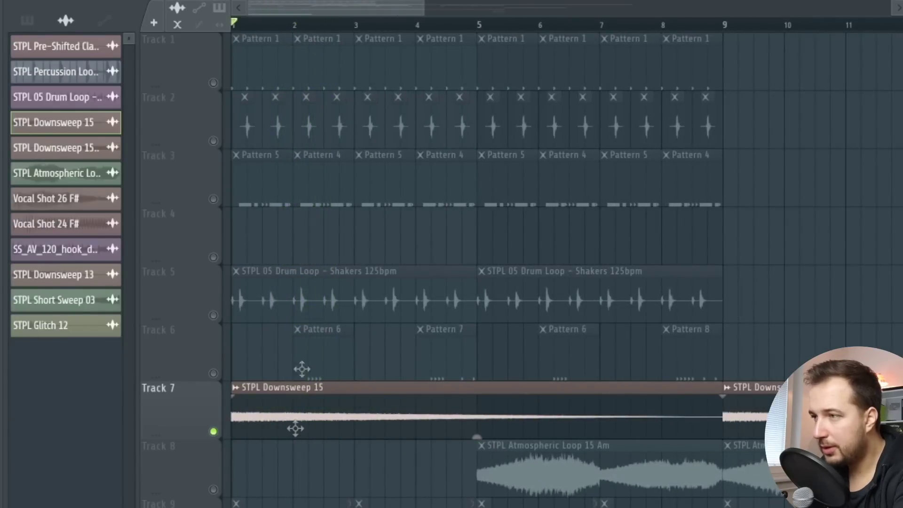
Step: In the STPL Downsweep 15 Fruity Love Philter, mark the volume envelope's last point as Sustain / loop end and its first point as Loop start
{"action": "key", "text": "F9"}
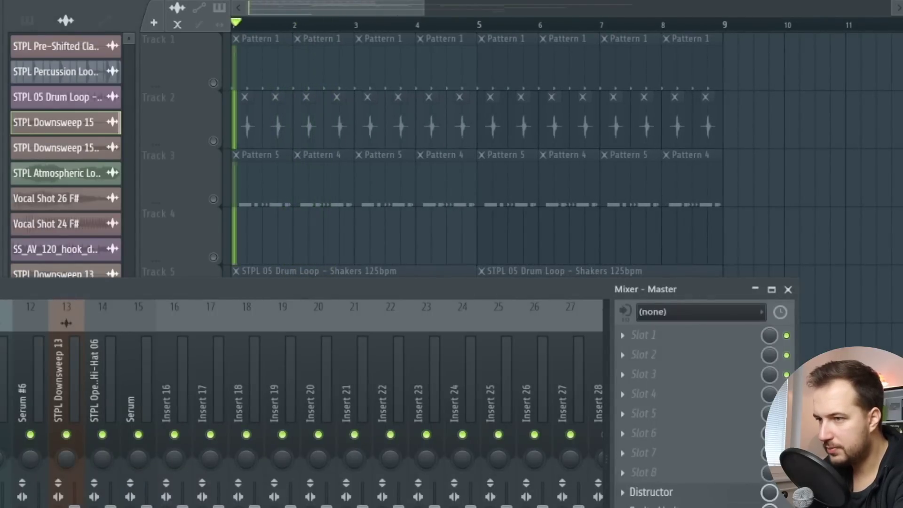
{"action": "left_click", "coordinate": [679, 362]}
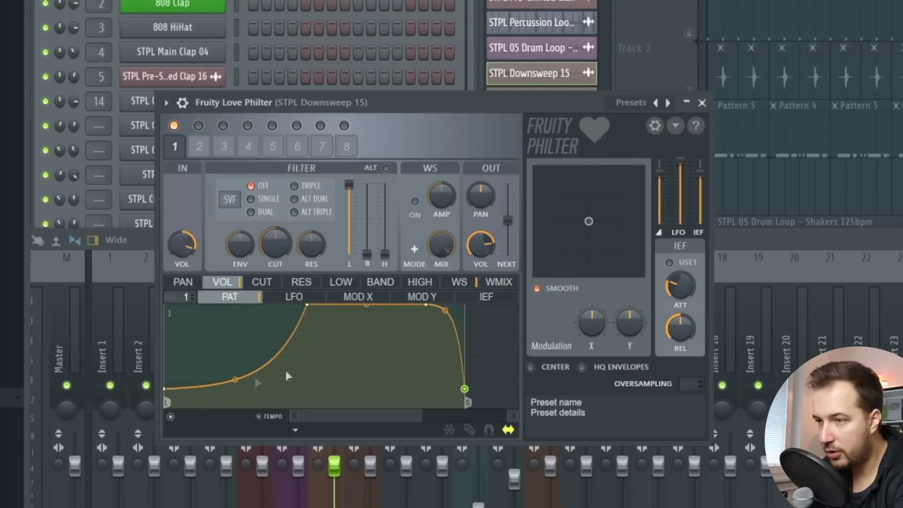
{"action": "right_click", "coordinate": [464, 388]}
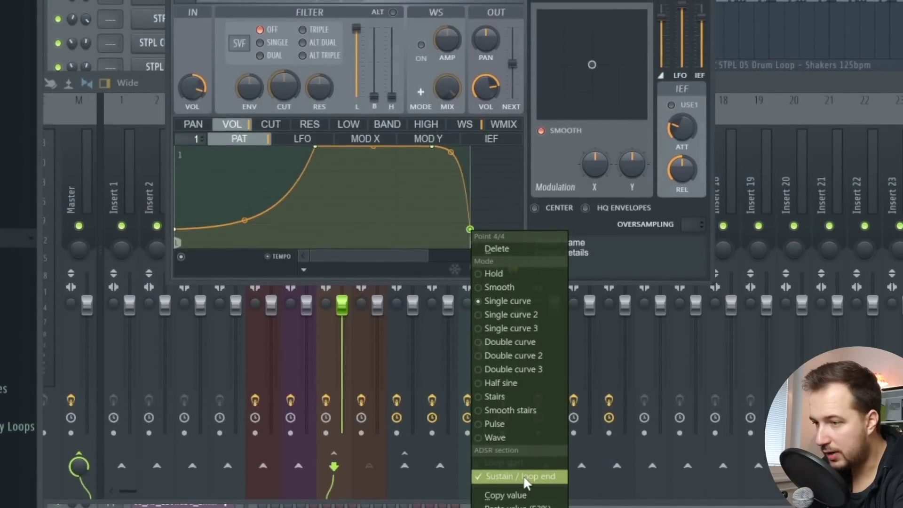
{"action": "left_click", "coordinate": [522, 475]}
{"action": "right_click", "coordinate": [175, 326]}
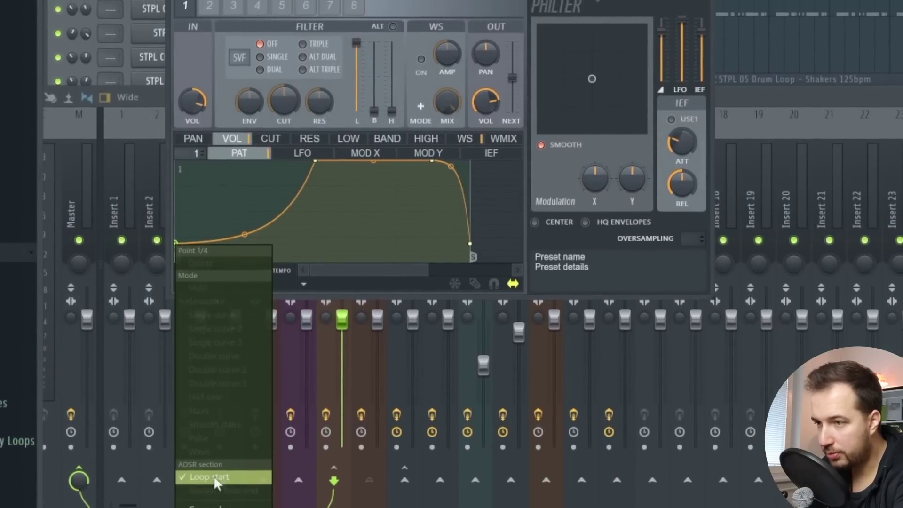
{"action": "left_click", "coordinate": [203, 470]}
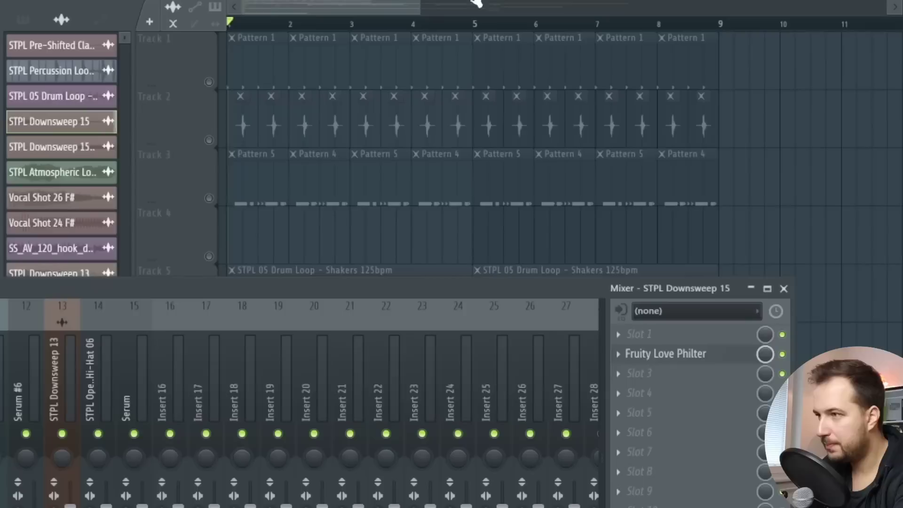
Step: Close the mixer and play back the filtered STPL Downsweep 15 clip on Track 7
{"action": "key", "text": "F9"}
{"action": "scroll", "coordinate": [337, 163], "scroll_direction": "down", "scroll_amount": 3}
{"action": "scroll", "coordinate": [336, 164], "scroll_direction": "up", "scroll_amount": 3}
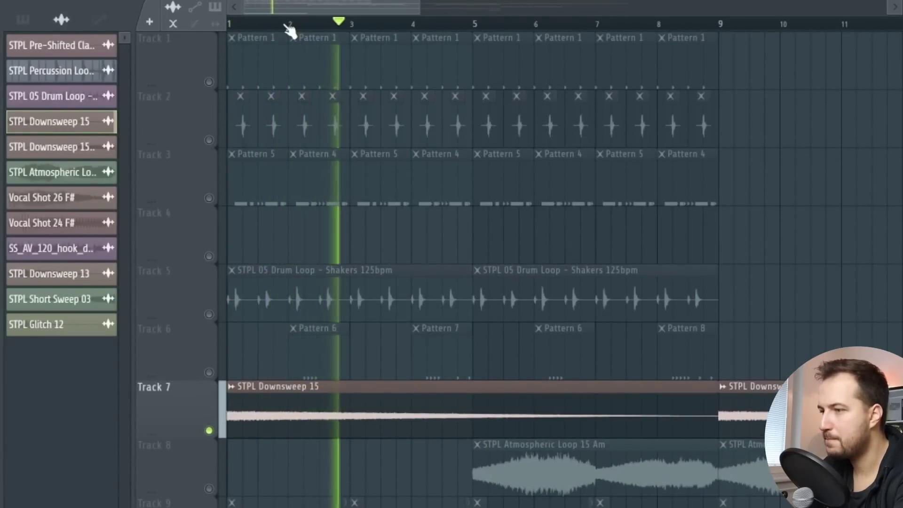
Step: Play back the STPL Atmospheric Loop 15 Am clip on Track 8 from bar 5 and show the mixer
{"action": "left_click_drag", "start_coordinate": [292, 6], "coordinate": [292, 62]}
{"action": "scroll", "coordinate": [292, 63], "scroll_direction": "down", "scroll_amount": 2}
{"action": "left_click_drag", "start_coordinate": [392, 5], "coordinate": [355, 20]}
{"action": "key", "text": "space"}
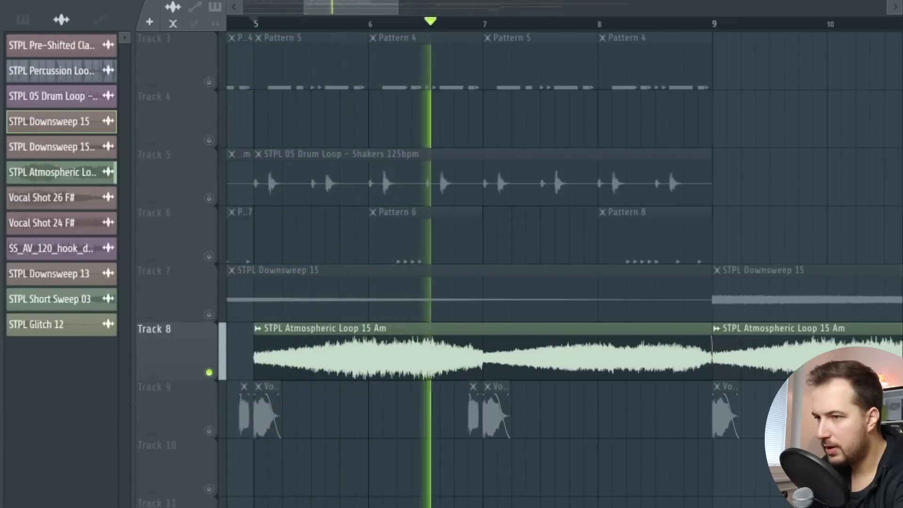
{"action": "key", "text": "F9"}
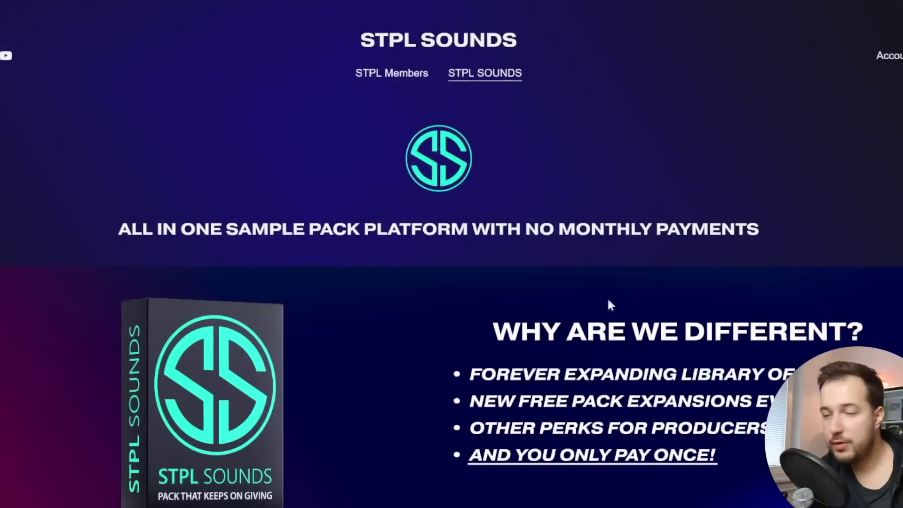
Step: Browse the STPL Sounds website and expand the full pack entry under the main downloads
{"action": "scroll", "coordinate": [612, 263], "scroll_direction": "down", "scroll_amount": 7}
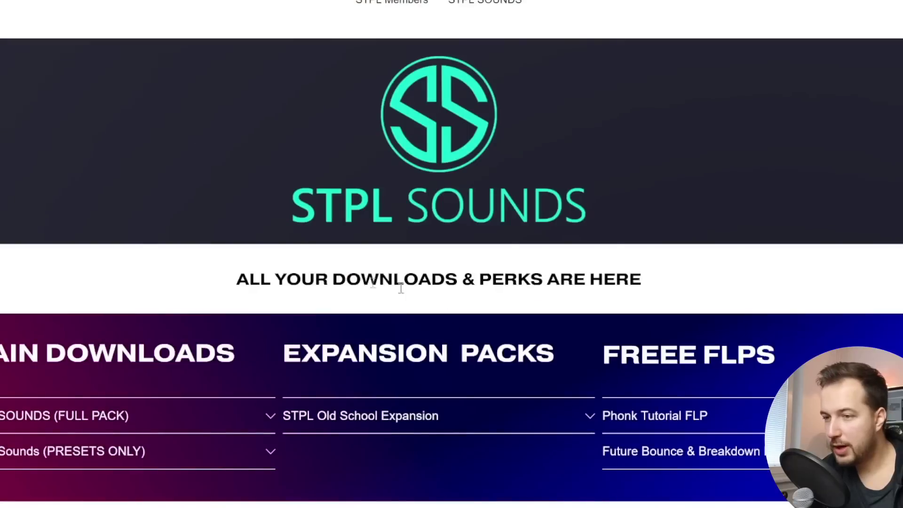
{"action": "scroll", "coordinate": [400, 289], "scroll_direction": "down", "scroll_amount": 2}
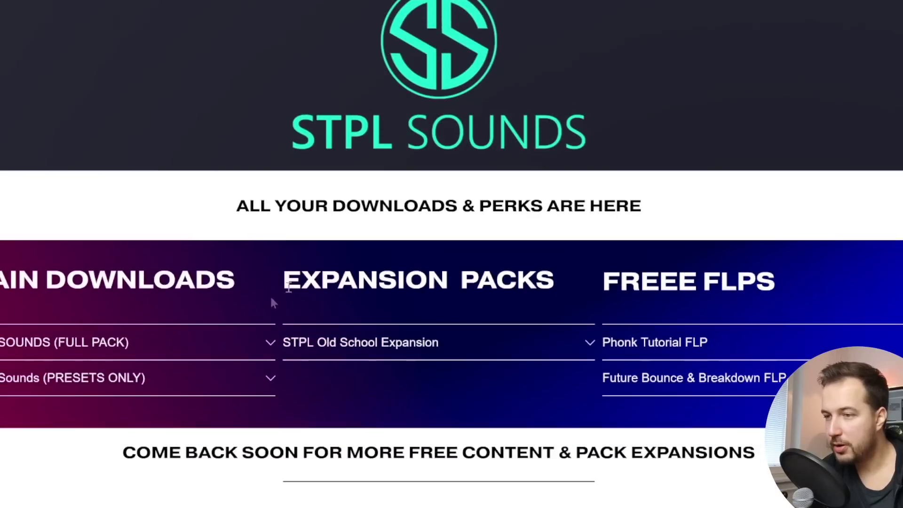
{"action": "left_click", "coordinate": [154, 346]}
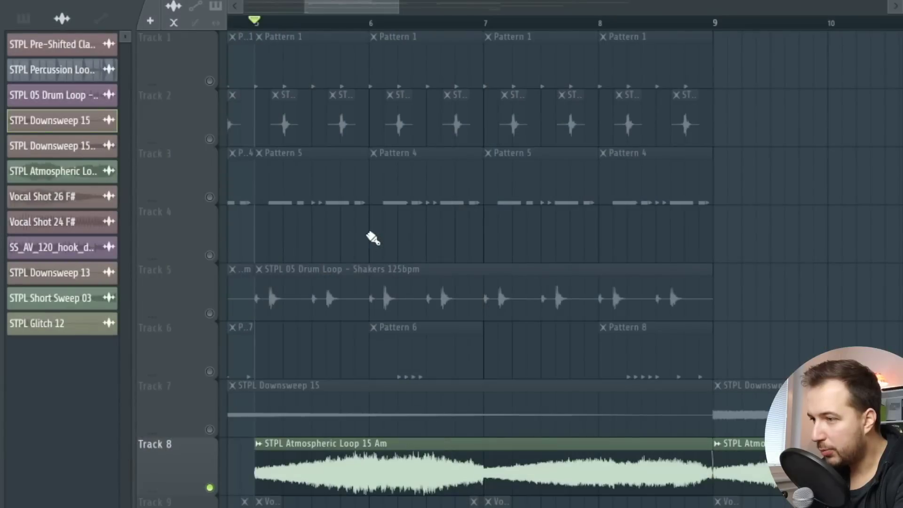
Step: Return to the playlist in FL Studio and review the Distructor and Fruity Delay 2 effects on the Vocal Shot 26 F# clip
{"action": "key", "text": "space"}
{"action": "left_click_drag", "start_coordinate": [349, 5], "coordinate": [303, 14]}
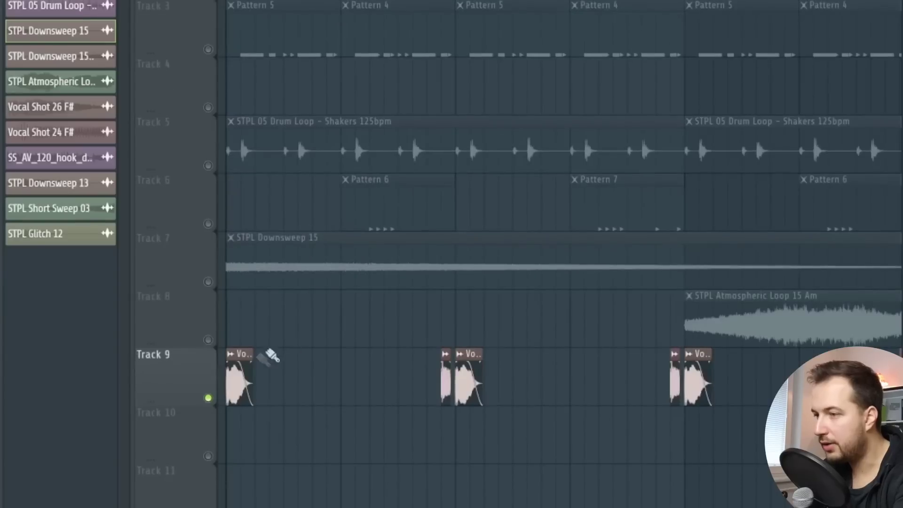
{"action": "double_click", "coordinate": [238, 375]}
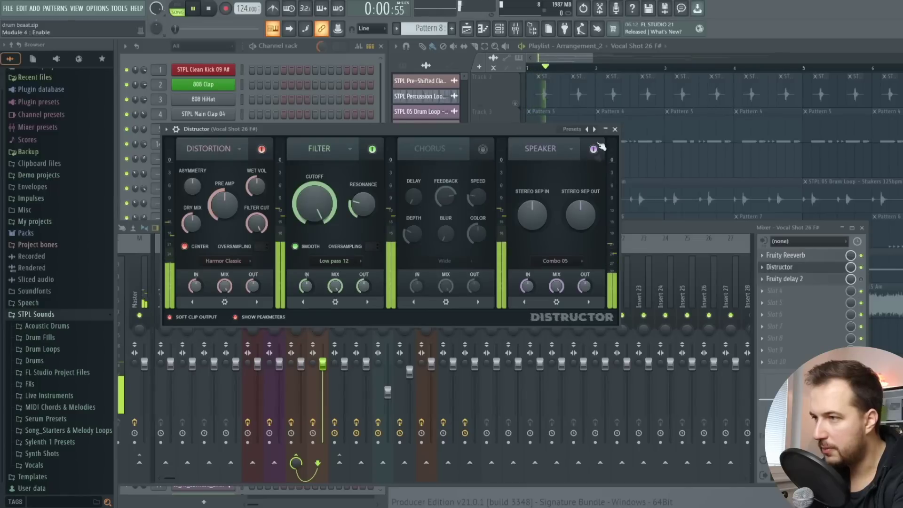
{"action": "left_click", "coordinate": [615, 130]}
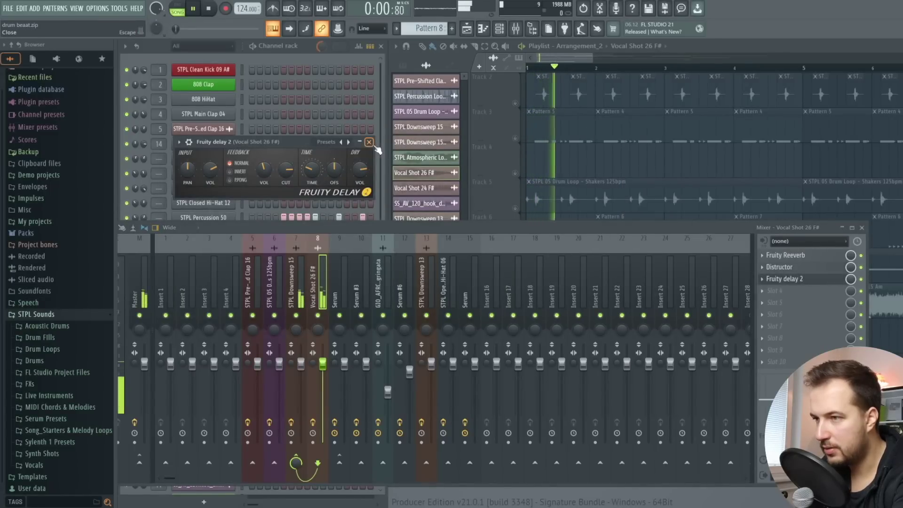
{"action": "left_click", "coordinate": [369, 142]}
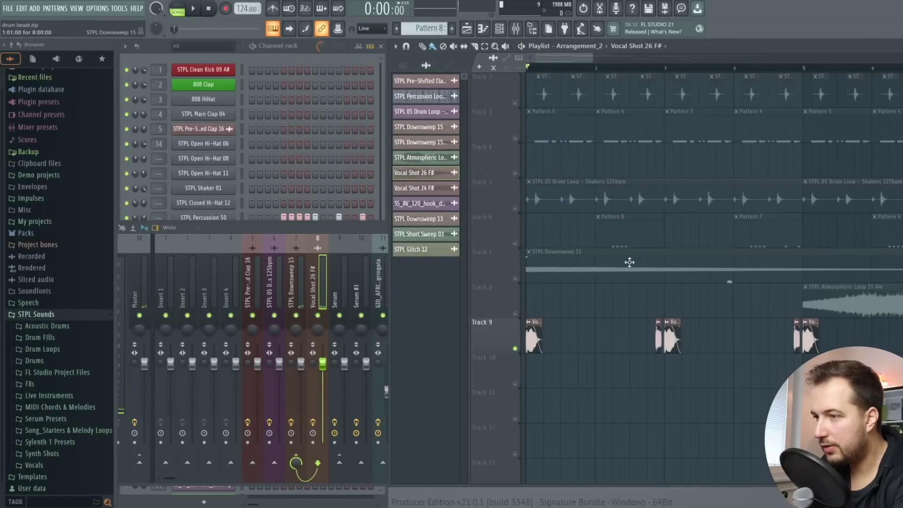
Step: Check the sampler settings of the Vocal Shot 24 F# clip on Track 9 and play back both vocal shots
{"action": "scroll", "coordinate": [540, 281], "scroll_direction": "down", "scroll_amount": 2}
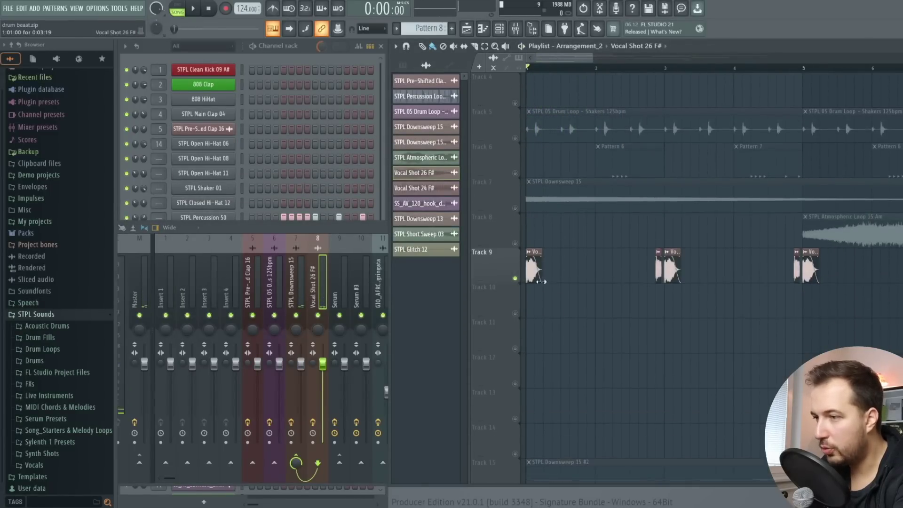
{"action": "left_click", "coordinate": [657, 71]}
{"action": "scroll", "coordinate": [656, 73], "scroll_direction": "up", "scroll_amount": 5}
{"action": "double_click", "coordinate": [703, 269]}
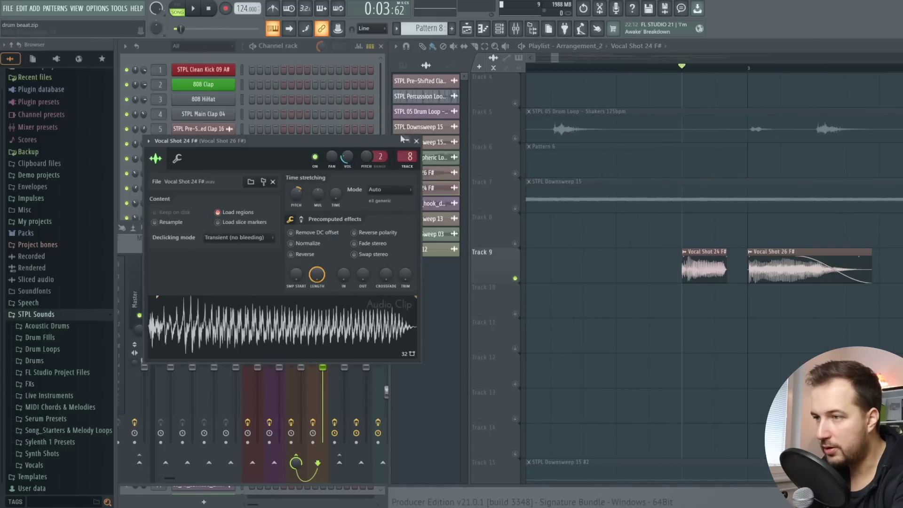
{"action": "left_click", "coordinate": [417, 140]}
{"action": "key", "text": "space"}
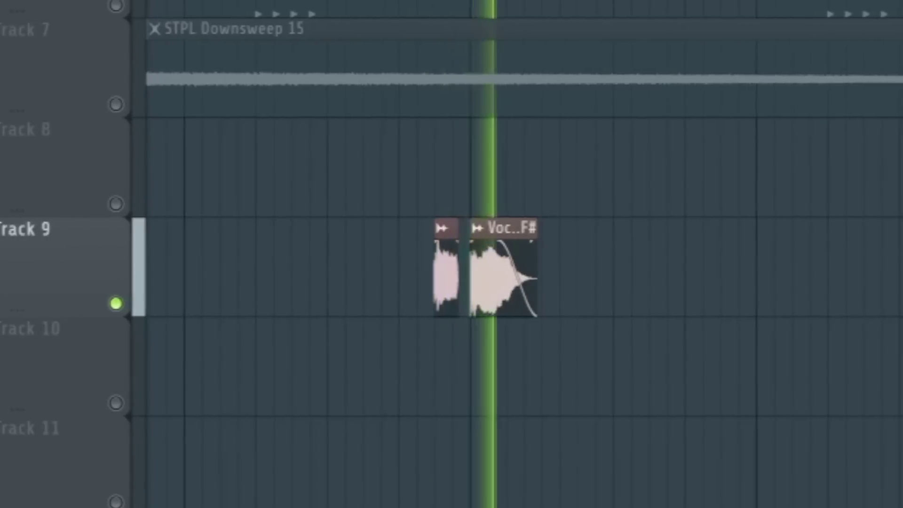
Step: Solo Track 18 and play back the STPL Short Sweep 03 clip
{"action": "scroll", "coordinate": [440, 254], "scroll_direction": "down", "scroll_amount": 3}
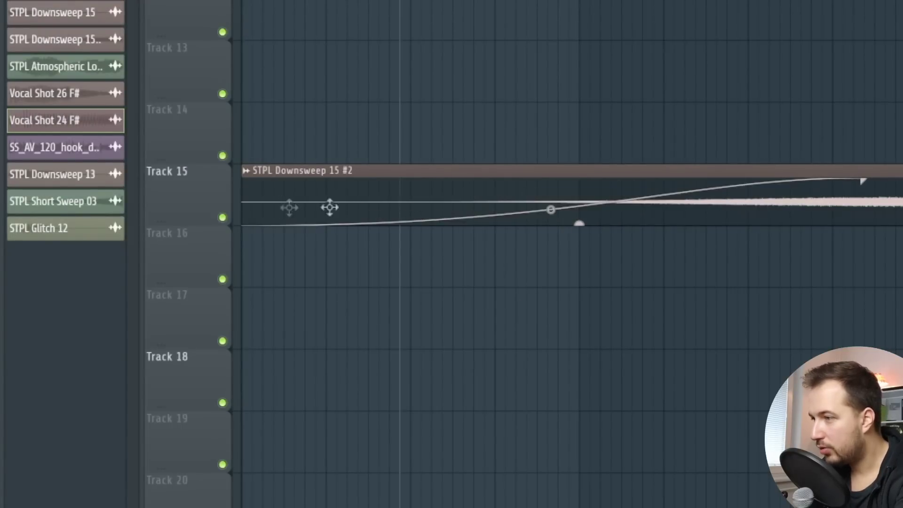
{"action": "right_click", "coordinate": [223, 403]}
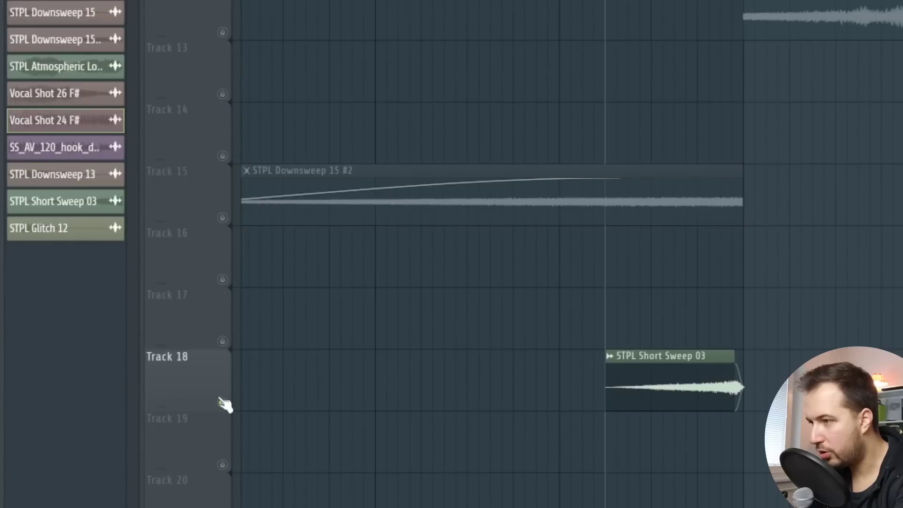
{"action": "key", "text": "space"}
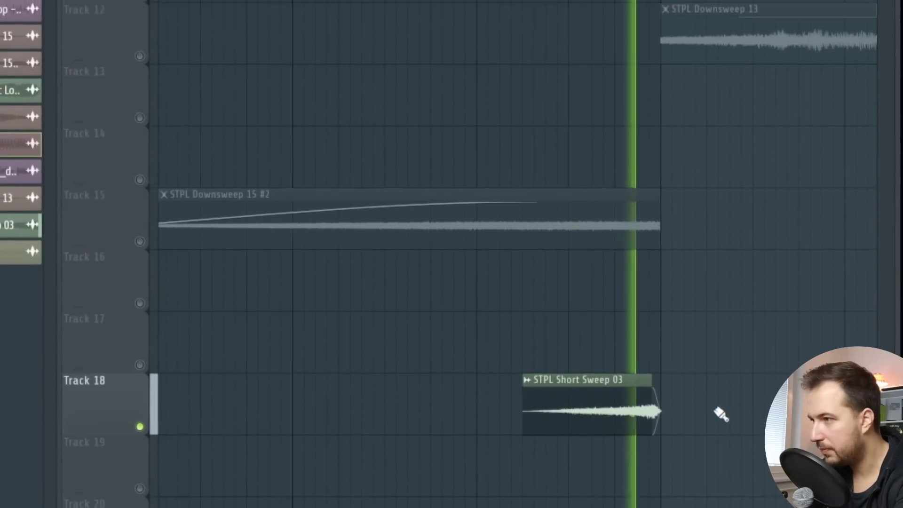
Step: Solo Track 12 and play back the STPL Downsweep 13 clip from bar 17
{"action": "right_click", "coordinate": [222, 32]}
{"action": "key", "text": "space"}
{"action": "left_click_drag", "start_coordinate": [541, 13], "coordinate": [545, 38]}
{"action": "left_click", "coordinate": [595, 28]}
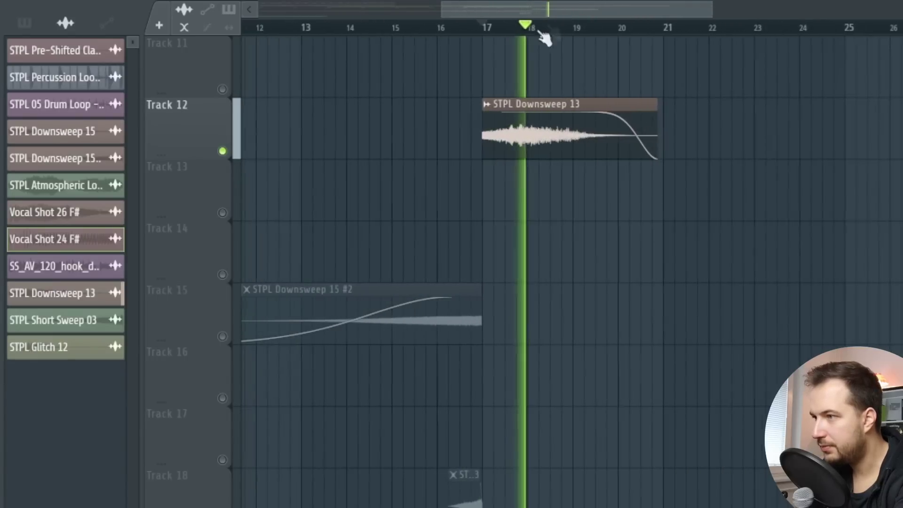
{"action": "key", "text": "space"}
Step: Take Track 12 out of solo and return to the first tracks at the start of the arrangement
{"action": "right_click", "coordinate": [223, 150]}
{"action": "left_click_drag", "start_coordinate": [470, 10], "coordinate": [263, 10]}
{"action": "scroll", "coordinate": [517, 235], "scroll_direction": "up", "scroll_amount": 4}
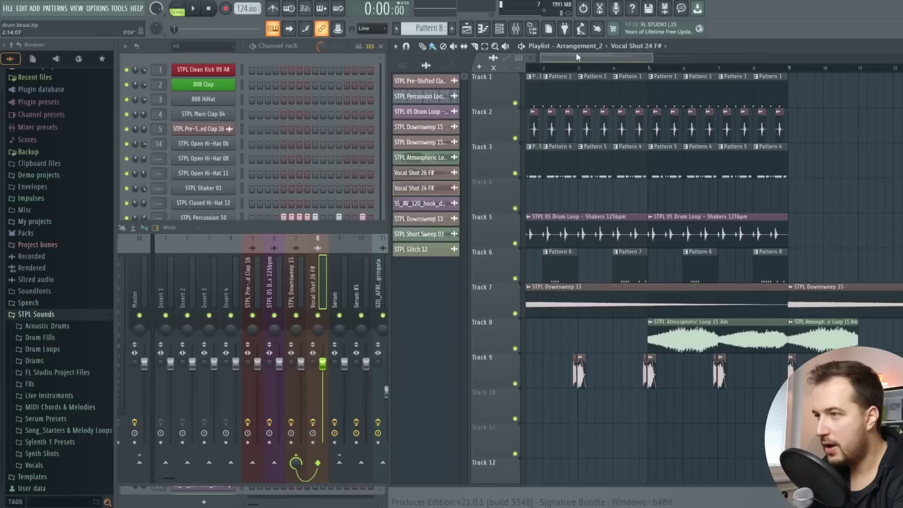
{"action": "scroll", "coordinate": [607, 158], "scroll_direction": "up", "scroll_amount": 2}
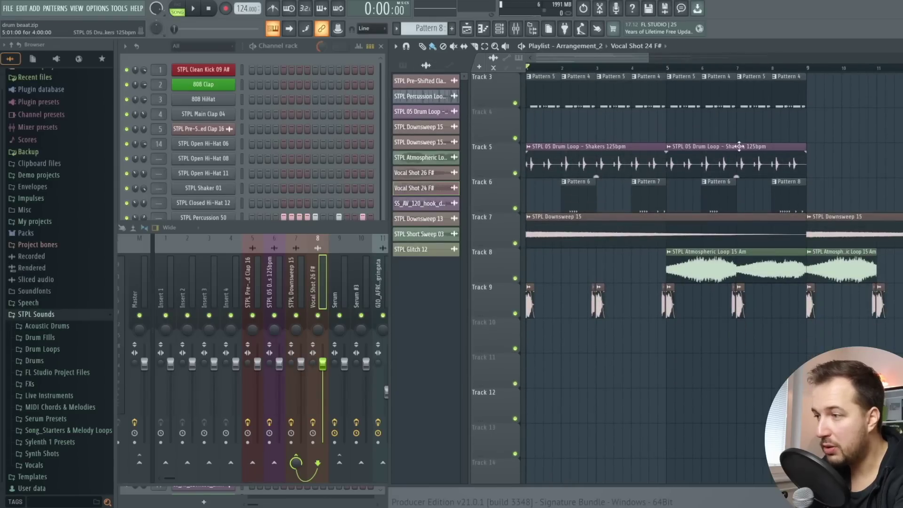
{"action": "scroll", "coordinate": [739, 146], "scroll_direction": "up", "scroll_amount": 2}
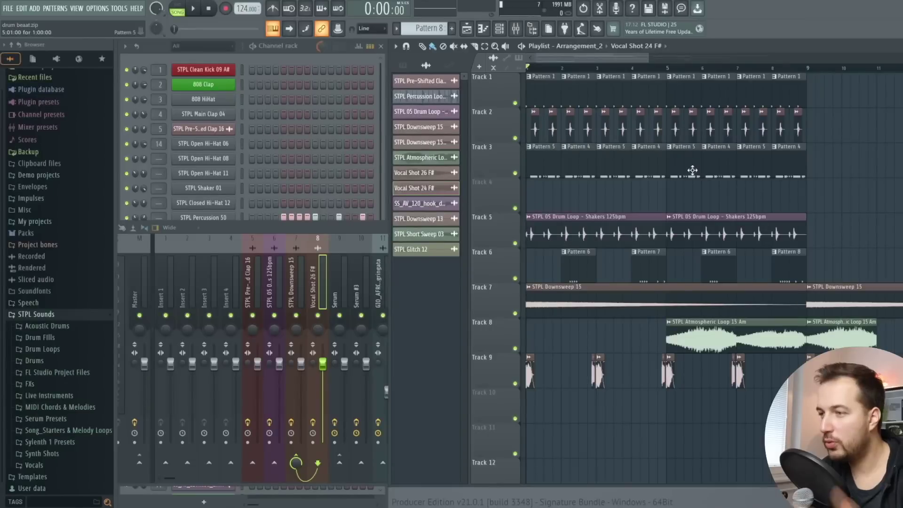
Step: Play back the full arrangement from bar 1 and look over all its tracks
{"action": "key", "text": "space"}
{"action": "scroll", "coordinate": [616, 73], "scroll_direction": "down", "scroll_amount": 3}
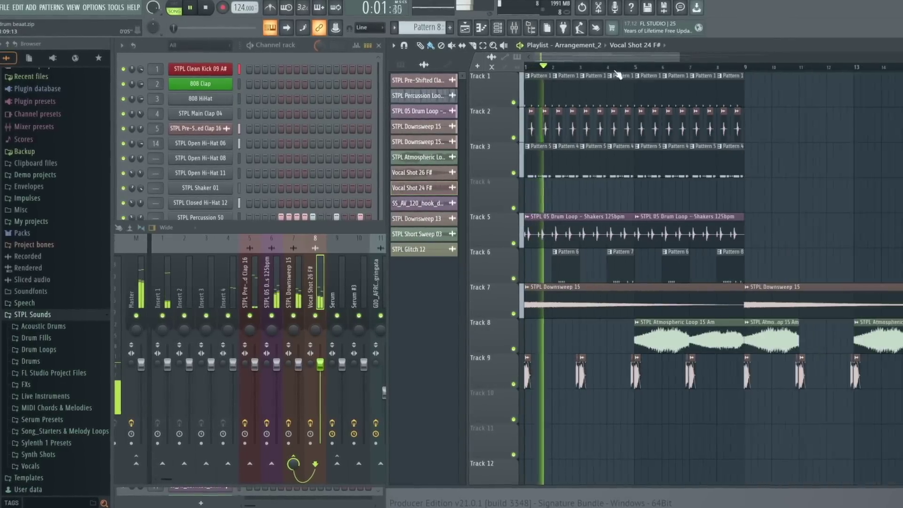
{"action": "scroll", "coordinate": [629, 110], "scroll_direction": "down", "scroll_amount": 2}
{"action": "scroll", "coordinate": [641, 126], "scroll_direction": "down", "scroll_amount": 4}
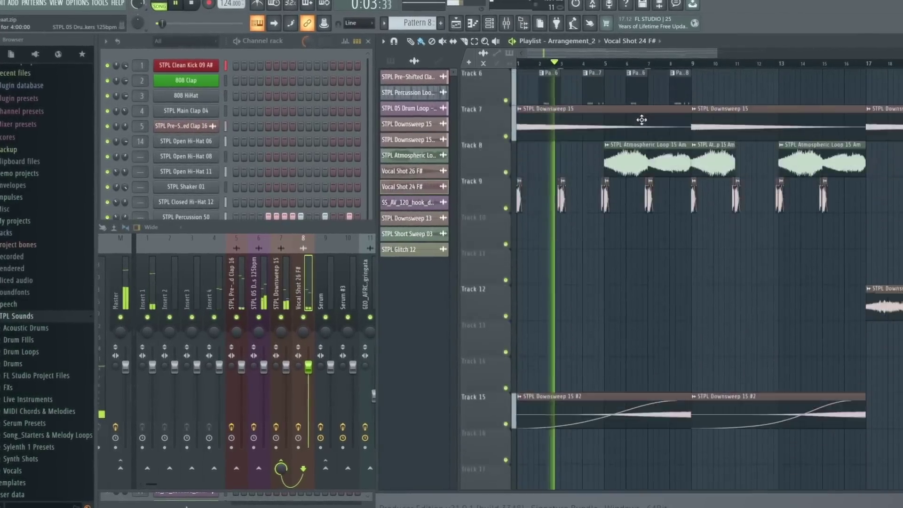
{"action": "scroll", "coordinate": [661, 125], "scroll_direction": "up", "scroll_amount": 6}
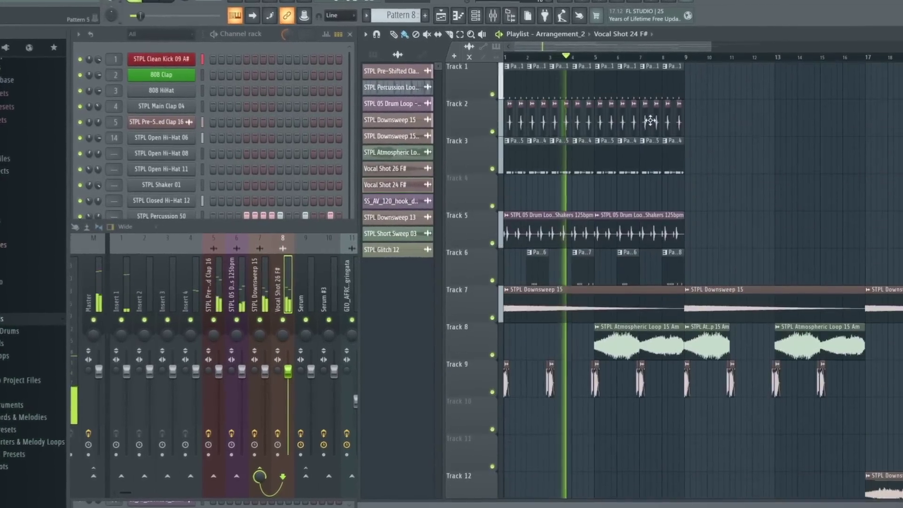
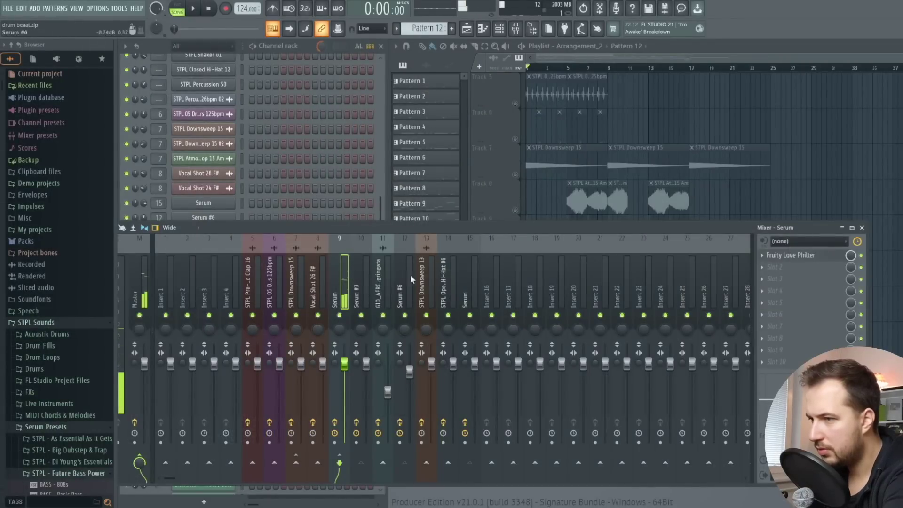
Step: Close the mixer and review the Serum #2 synth with its Pattern 12 notes in the piano roll
{"action": "left_click", "coordinate": [862, 228]}
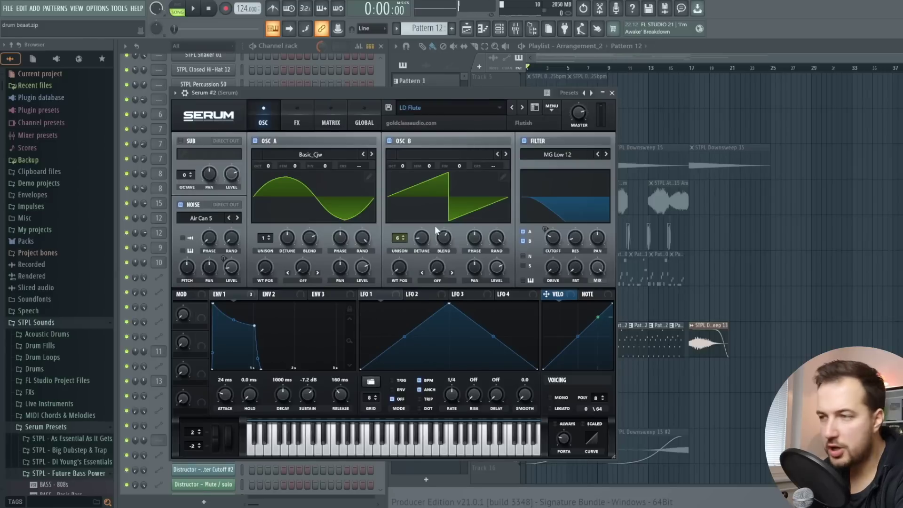
{"action": "key", "text": "Escape"}
{"action": "left_click", "coordinate": [254, 248]}
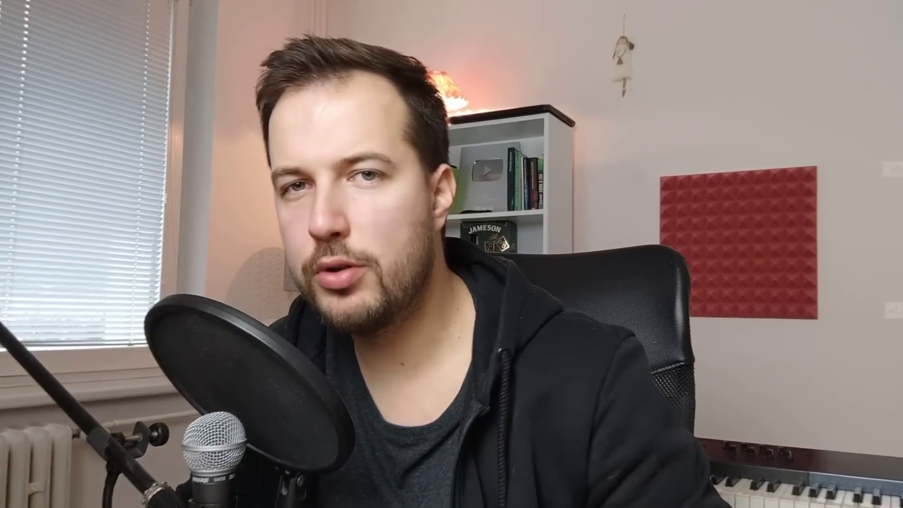
{"action": "key", "text": "space"}
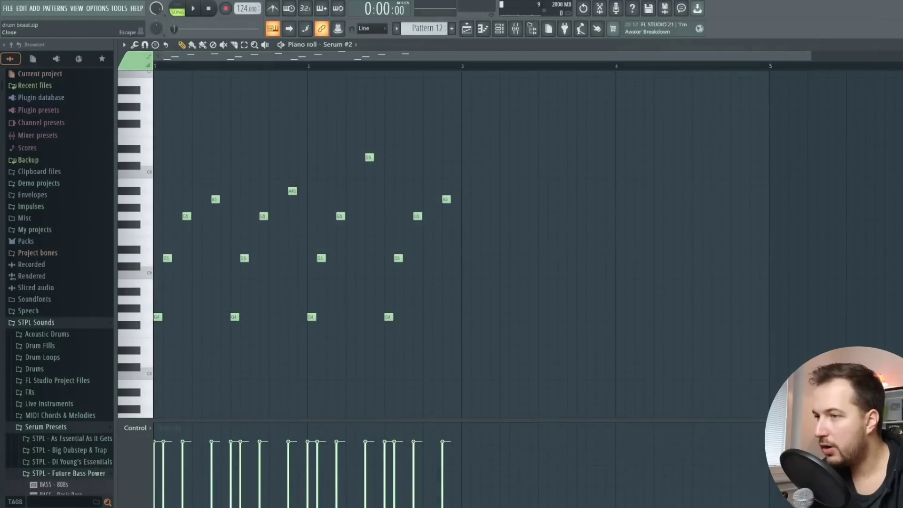
{"action": "key", "text": "Escape"}
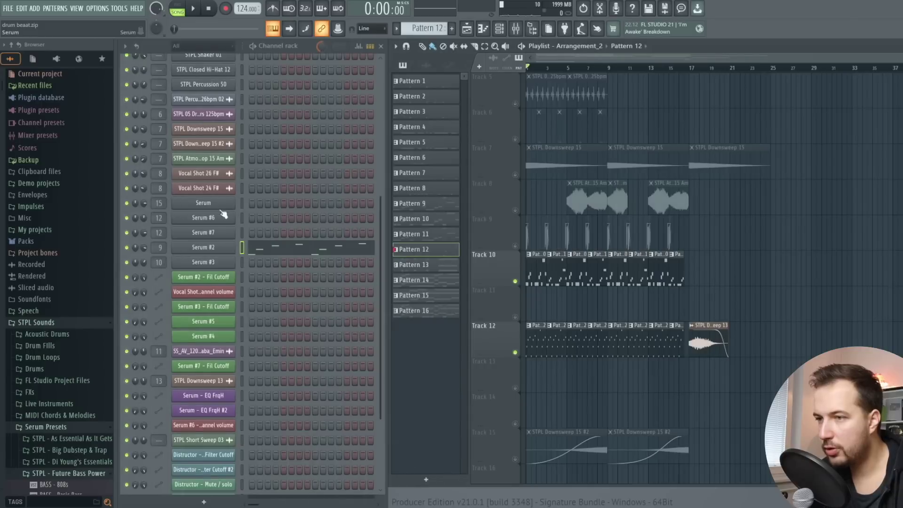
Step: Create an automation clip for the filter cutoff of Serum #2
{"action": "left_click", "coordinate": [212, 248]}
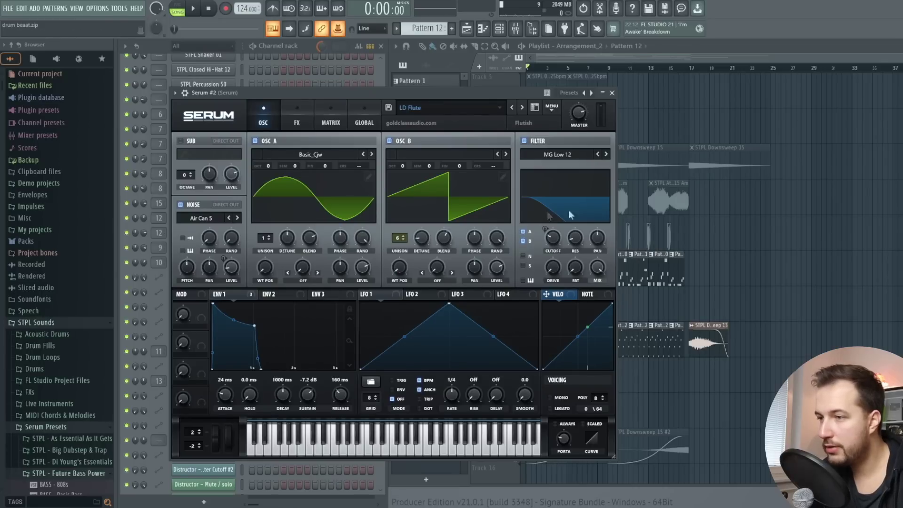
{"action": "left_click", "coordinate": [553, 239]}
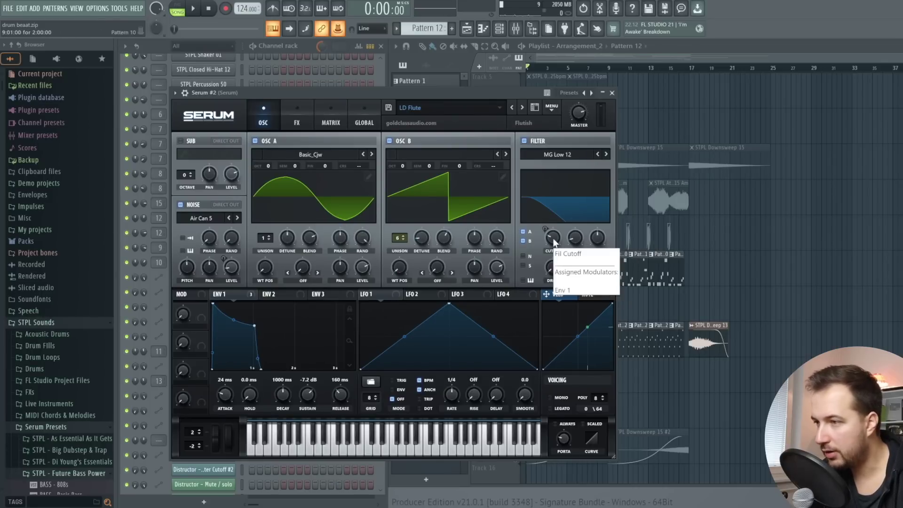
{"action": "left_click", "coordinate": [341, 31]}
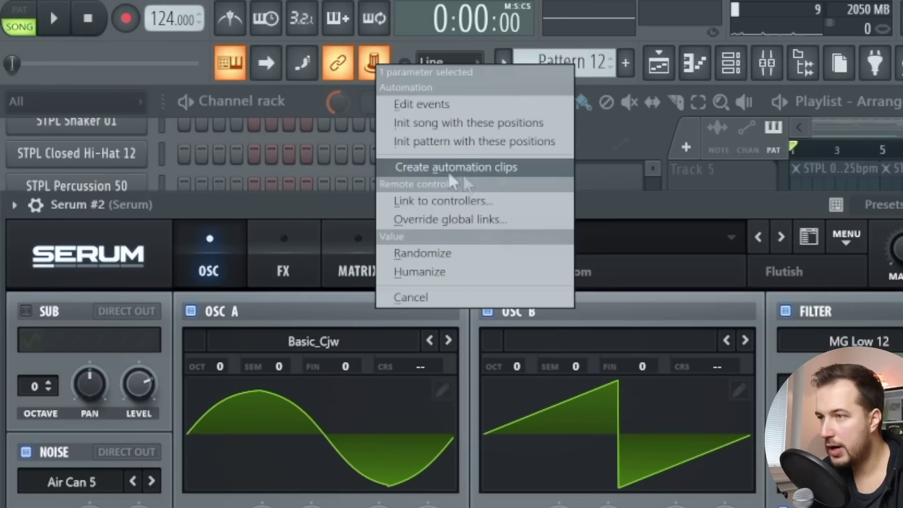
{"action": "left_click", "coordinate": [472, 167]}
Step: Examine the Serum #2 - Fil Cutoff automation clip on Track 4 and play it back with the melody patterns
{"action": "scroll", "coordinate": [571, 74], "scroll_direction": "down", "scroll_amount": 2}
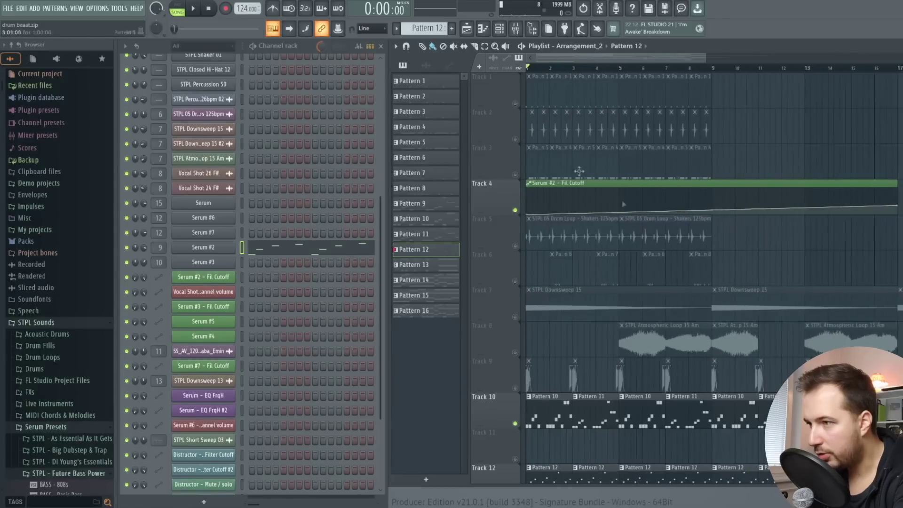
{"action": "scroll", "coordinate": [505, 210], "scroll_direction": "down", "scroll_amount": 3}
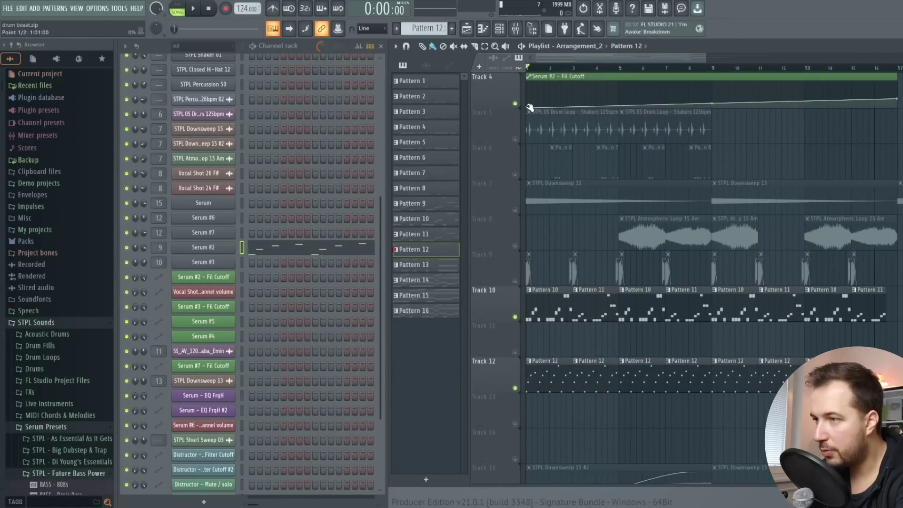
{"action": "key", "text": "space"}
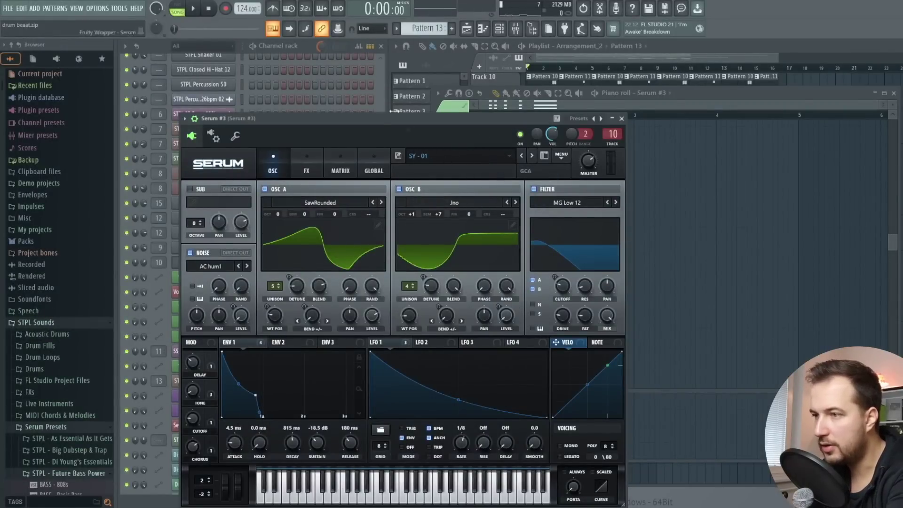
Step: Audition the SY - D1 preset in Serum #3 and examine its Pattern 13 chords in the piano roll
{"action": "key", "text": "c"}
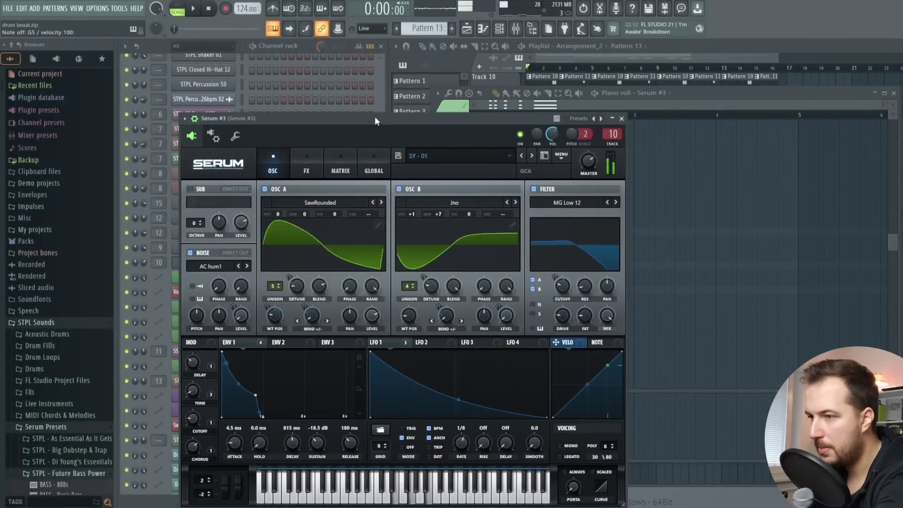
{"action": "key", "text": "c"}
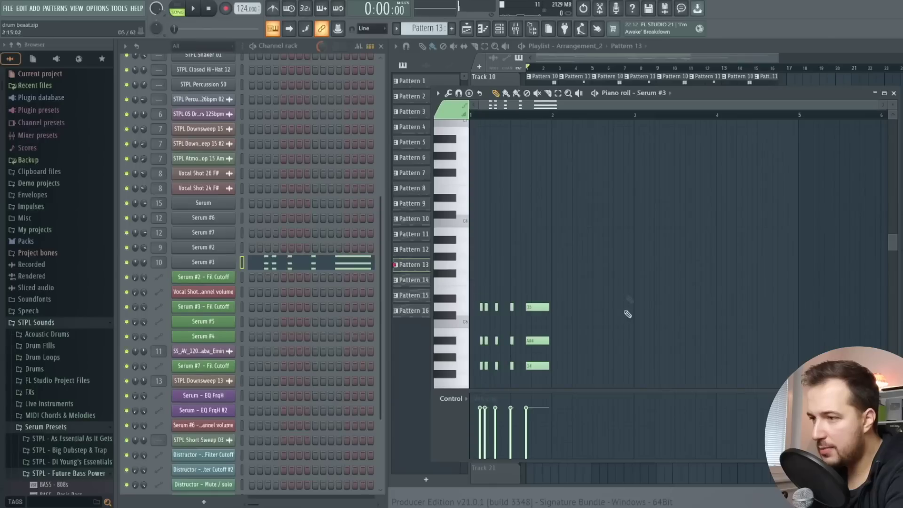
{"action": "scroll", "coordinate": [628, 314], "scroll_direction": "down", "scroll_amount": 4}
{"action": "scroll", "coordinate": [506, 123], "scroll_direction": "up", "scroll_amount": 3}
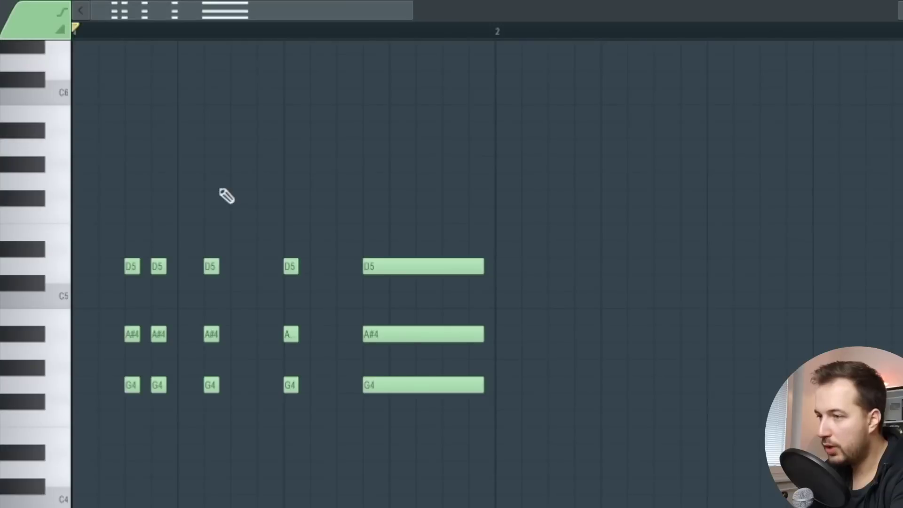
{"action": "scroll", "coordinate": [197, 29], "scroll_direction": "up", "scroll_amount": 3}
Step: Play back the Pattern 13 clips on Track 13 with the Serum #3 - Fil Cutoff automation on Track 14
{"action": "key", "text": "space"}
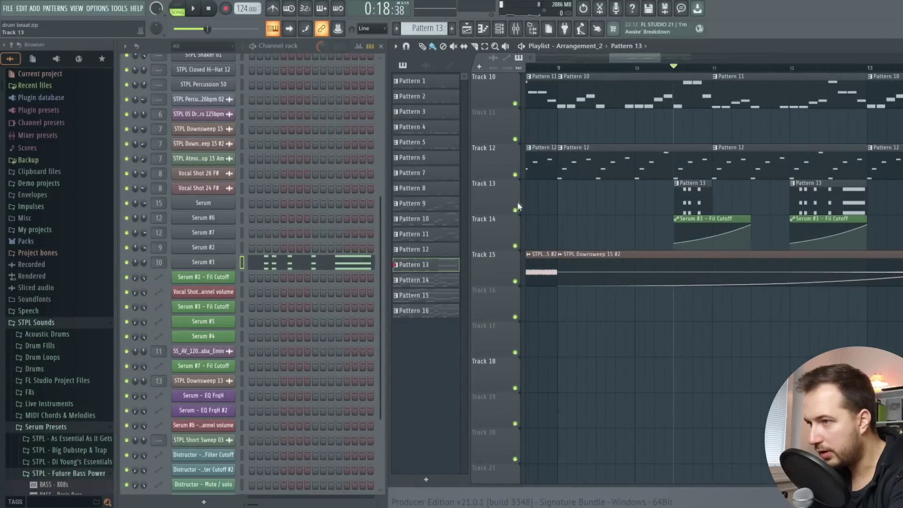
{"action": "scroll", "coordinate": [517, 199], "scroll_direction": "up", "scroll_amount": 5}
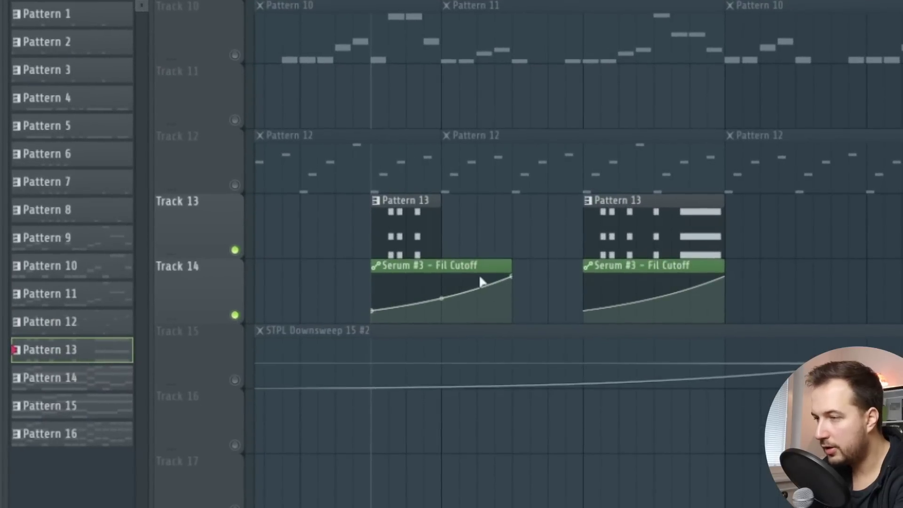
{"action": "key", "text": "space"}
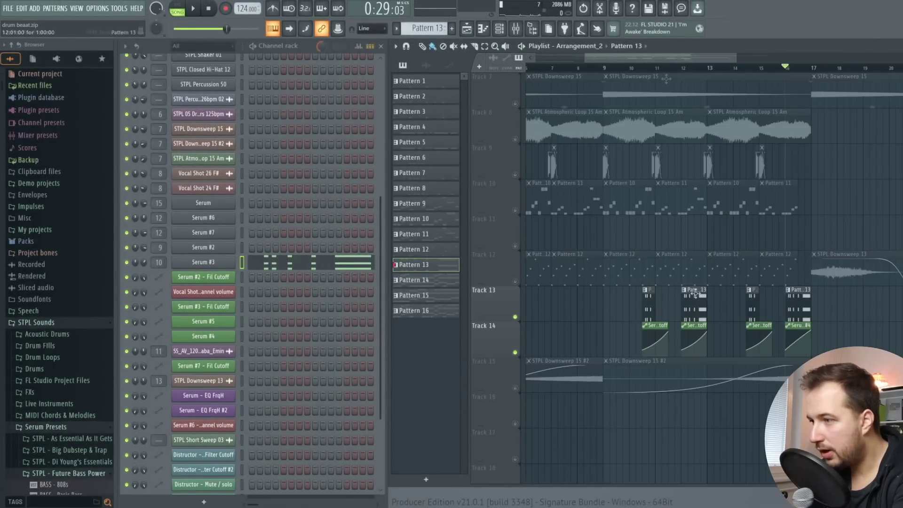
Step: Unmute Tracks 10 and 12 and play them back together with the Pattern 13 chords from bar 9
{"action": "left_click", "coordinate": [515, 281]}
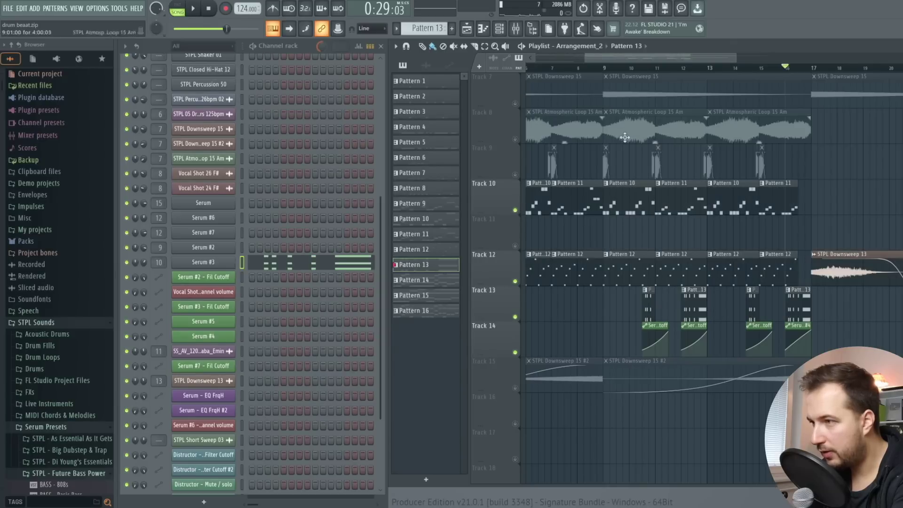
{"action": "key", "text": "space"}
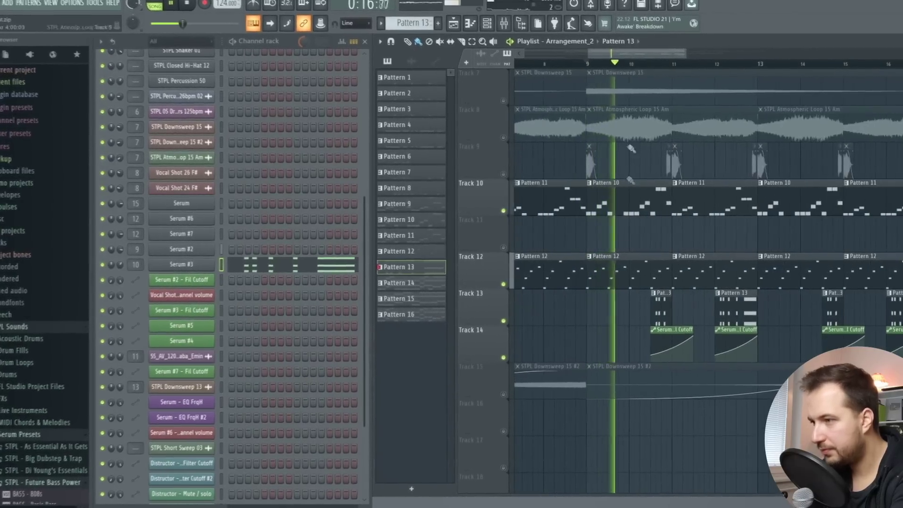
{"action": "scroll", "coordinate": [673, 315], "scroll_direction": "down", "scroll_amount": 2}
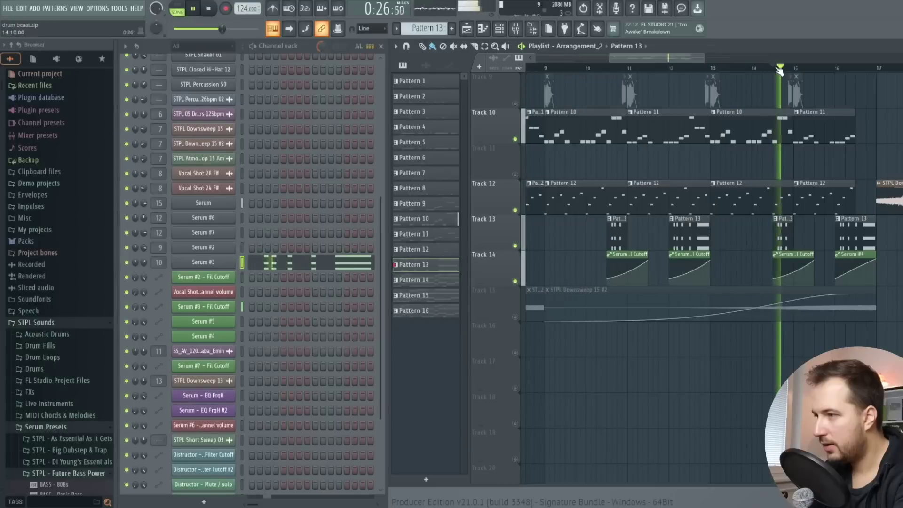
{"action": "left_click_drag", "start_coordinate": [692, 57], "coordinate": [712, 58]}
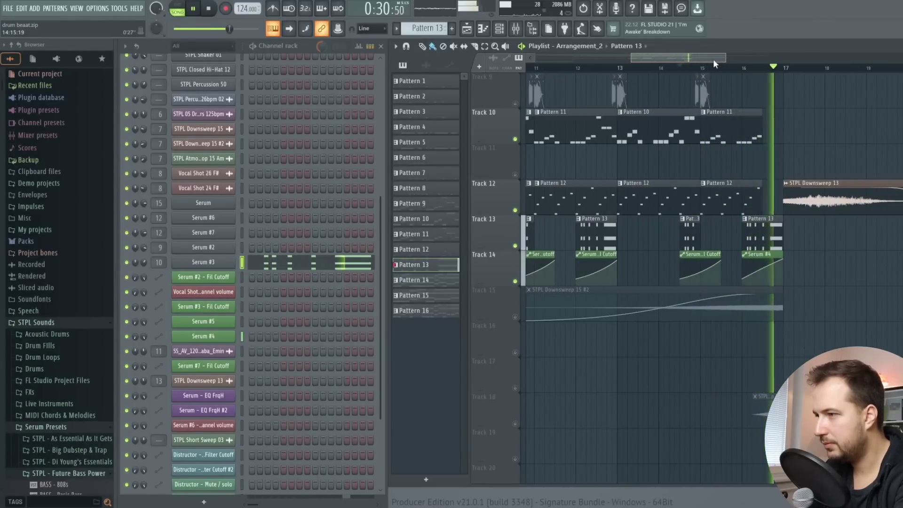
{"action": "key", "text": "space"}
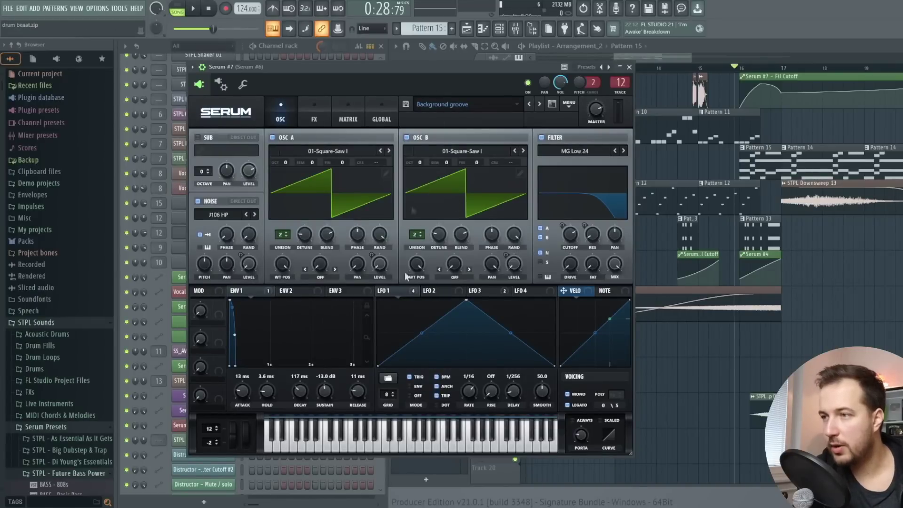
Step: Audition the Background groove preset in Serum #7 and examine its arpeggiator time and gate settings
{"action": "left_click", "coordinate": [385, 444]}
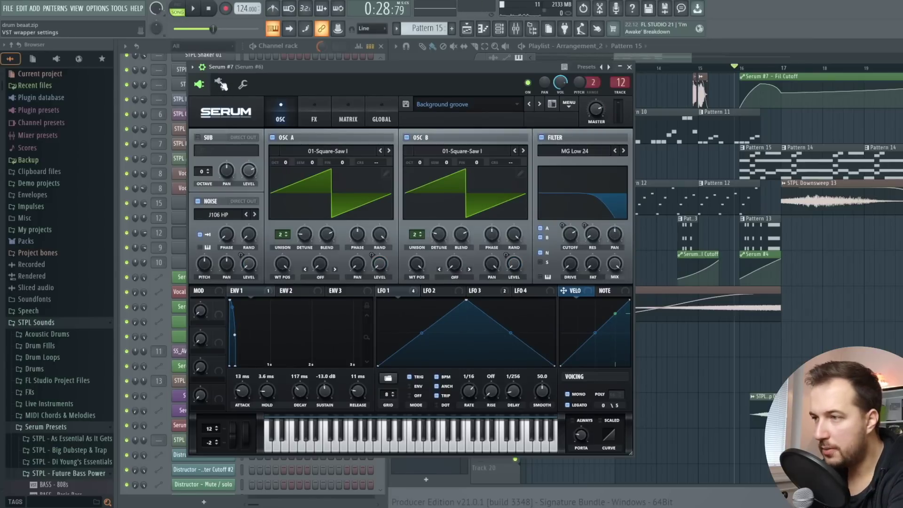
{"action": "left_click", "coordinate": [242, 85]}
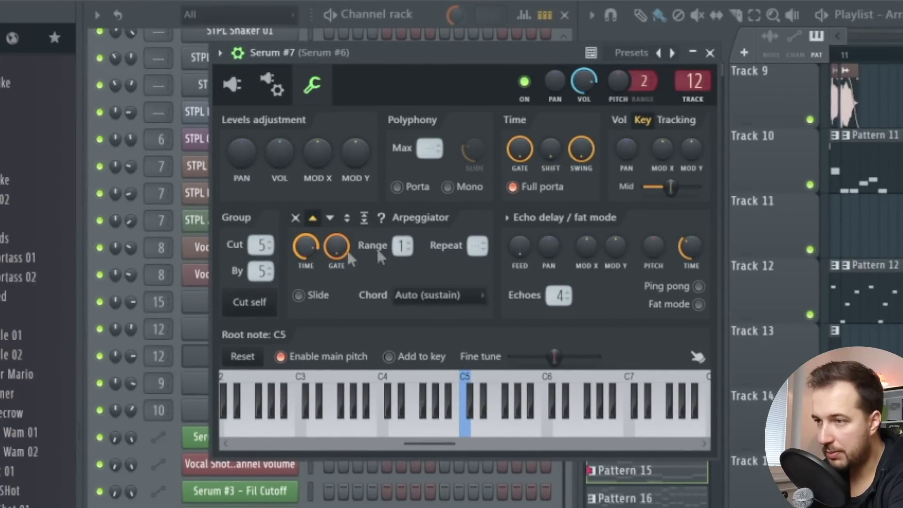
{"action": "right_click", "coordinate": [303, 247]}
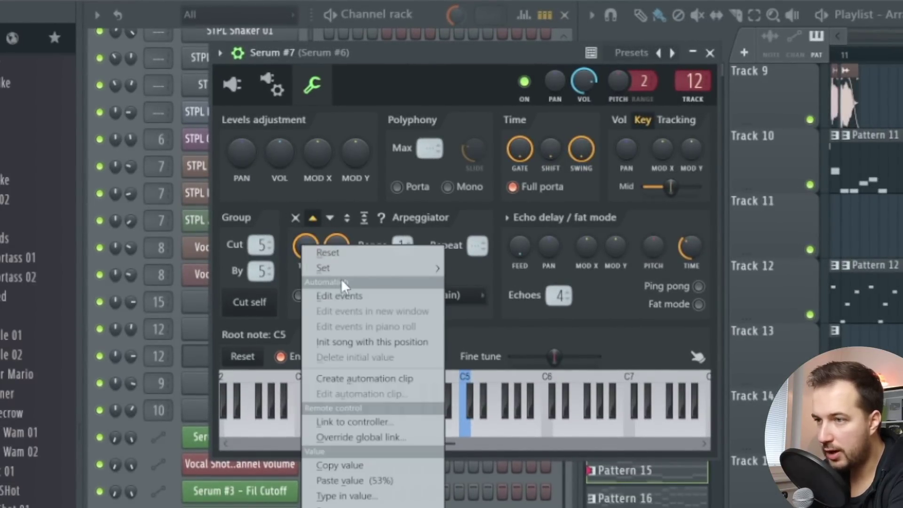
{"action": "mouse_move", "coordinate": [347, 275]}
{"action": "left_click", "coordinate": [476, 345]}
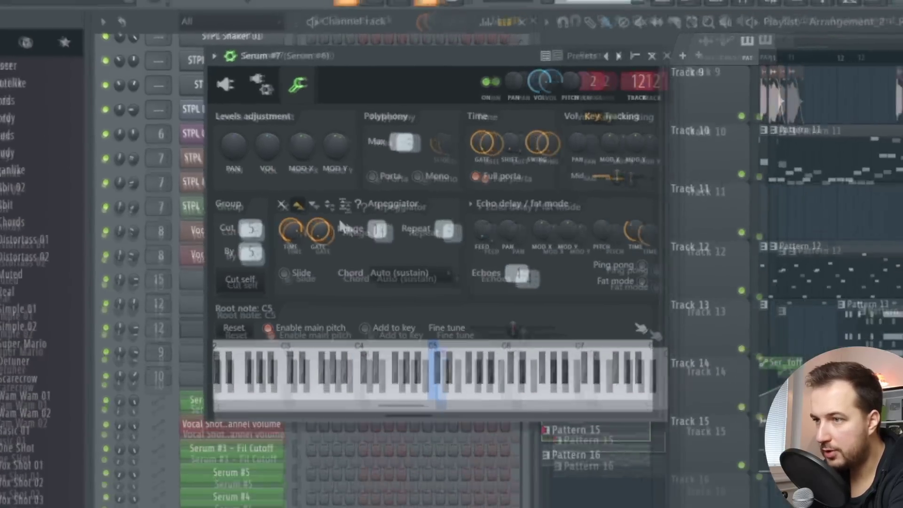
{"action": "key", "text": "Escape"}
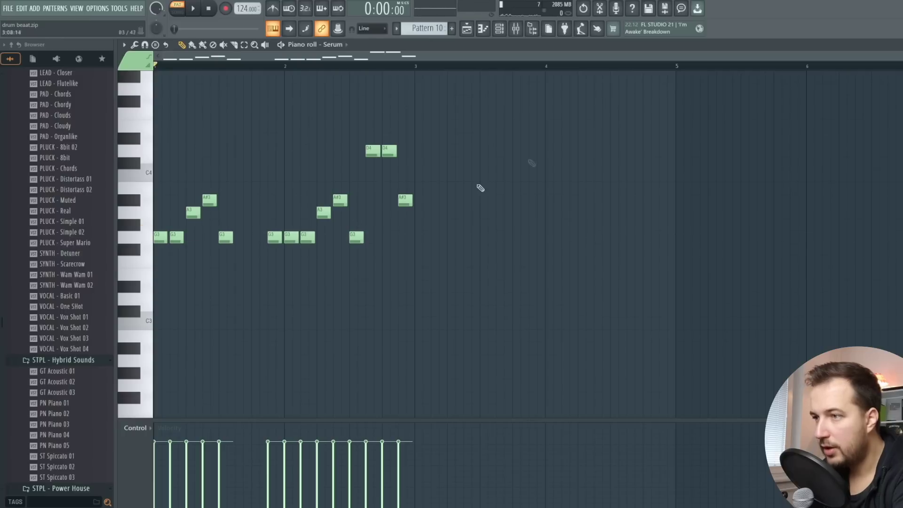
Step: Examine the Pattern 10 melody and compare it with the Pattern 14 chords of Serum #7 in the piano roll
{"action": "left_click_drag", "start_coordinate": [536, 123], "coordinate": [153, 330]}
{"action": "left_click", "coordinate": [617, 246]}
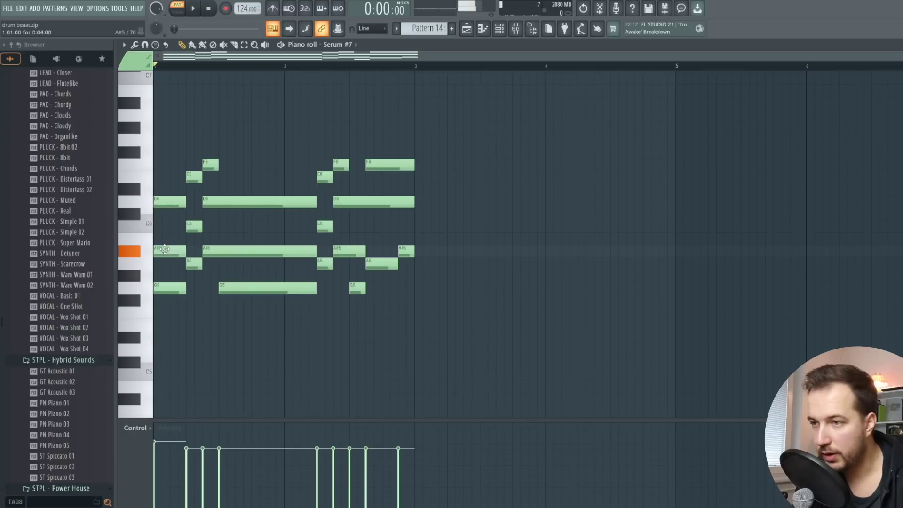
{"action": "key", "text": "space"}
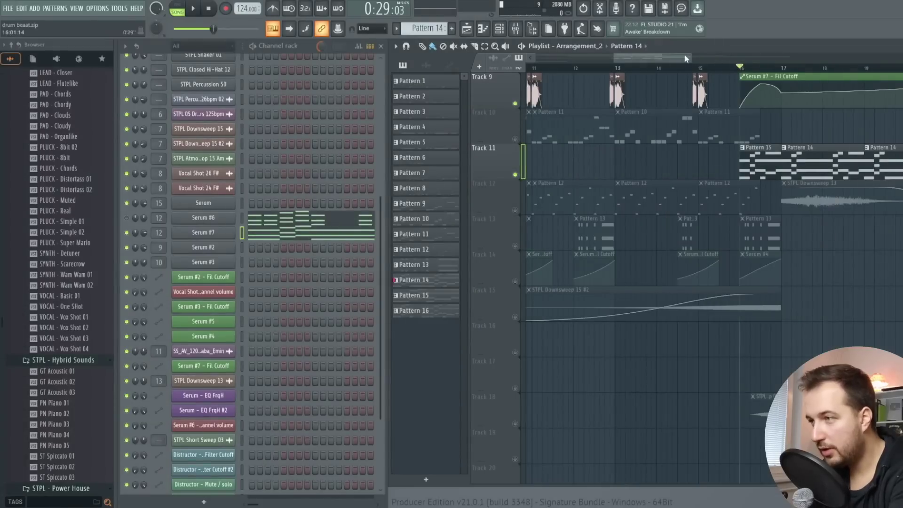
Step: Play back the Pattern 14 clips on Track 11 with the Serum #7 - Fil Cutoff automation from bar 17
{"action": "left_click", "coordinate": [217, 231]}
{"action": "key", "text": "Escape"}
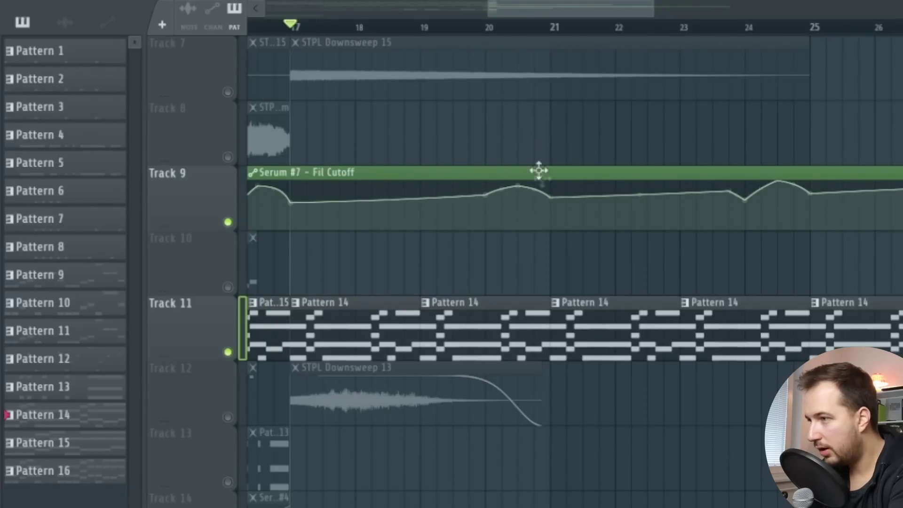
{"action": "scroll", "coordinate": [329, 29], "scroll_direction": "down", "scroll_amount": 1}
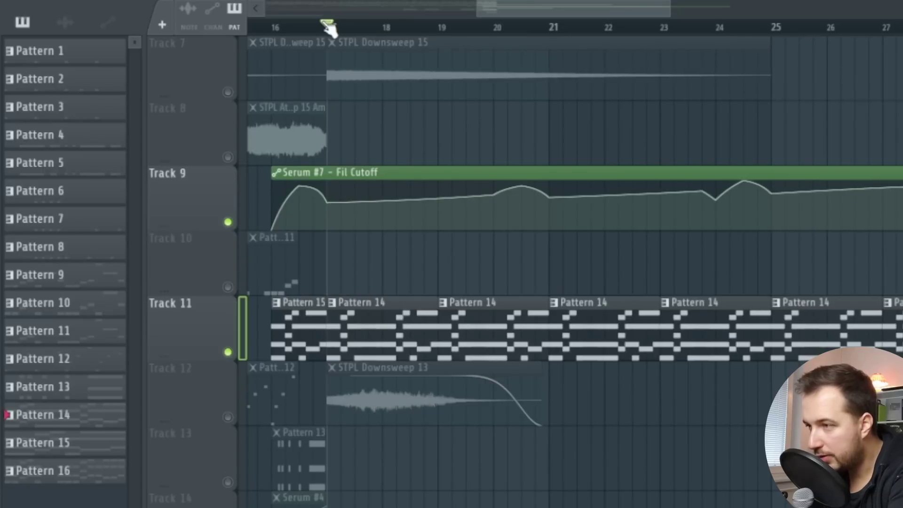
{"action": "key", "text": "space"}
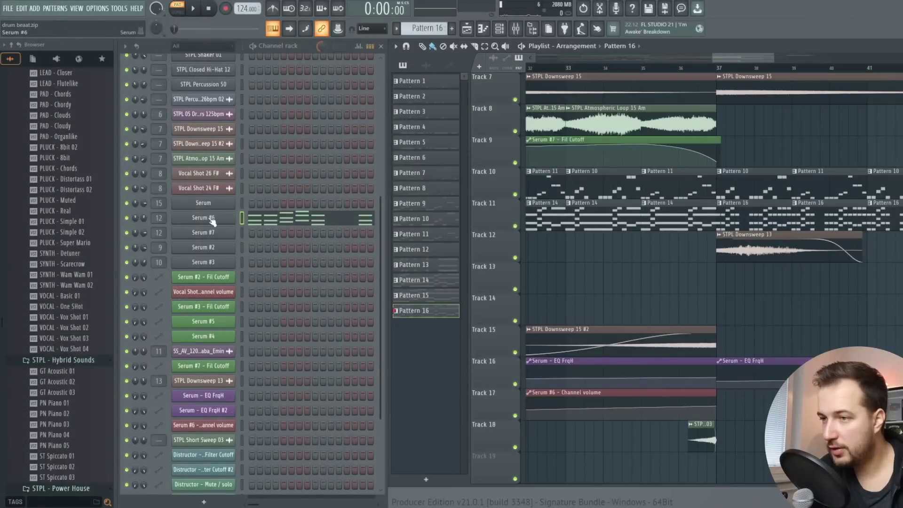
Step: Examine the GT Acoustic 03 preset in Serum #6 and play its Pattern 16 chords in the piano roll
{"action": "left_click", "coordinate": [211, 220]}
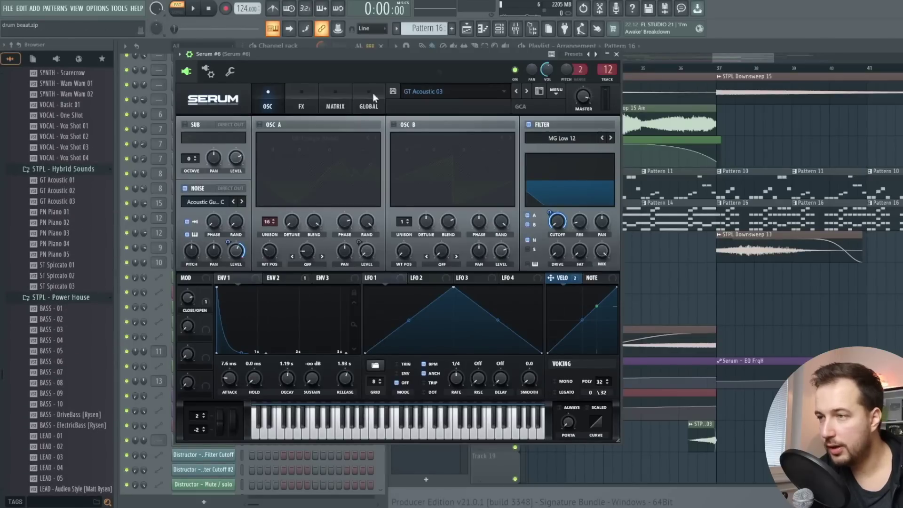
{"action": "left_click", "coordinate": [616, 54]}
{"action": "left_click", "coordinate": [254, 220]}
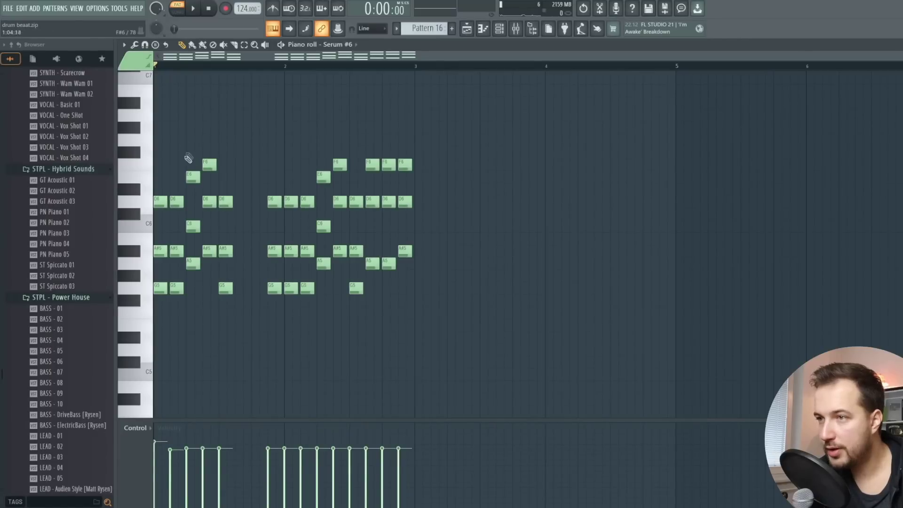
{"action": "left_click", "coordinate": [197, 9]}
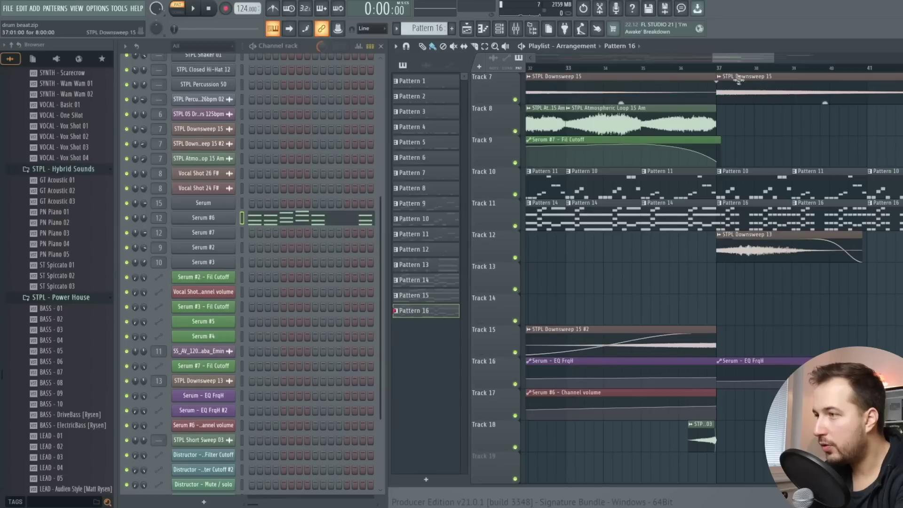
Step: Play back the arrangement from bar 37, where the Pattern 16 clips start on Track 11
{"action": "left_click_drag", "start_coordinate": [731, 61], "coordinate": [744, 59]}
{"action": "key", "text": "space"}
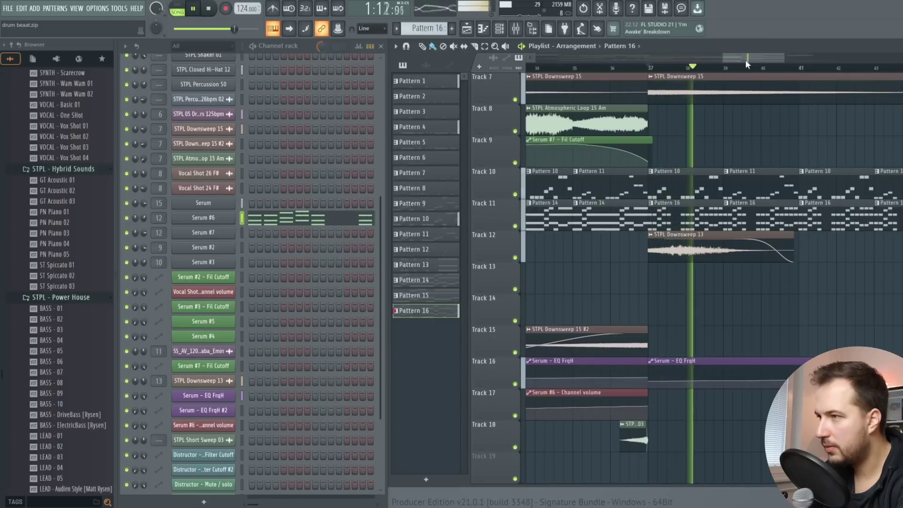
{"action": "key", "text": "space"}
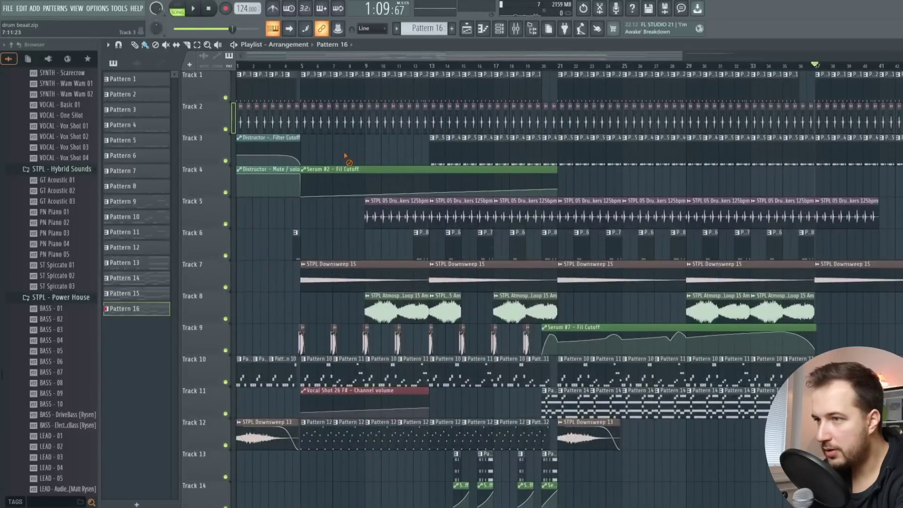
Step: Isolate the drum layers on Tracks 1, 2, 3, 5 and 6 and play them back, including from bar 13
{"action": "left_click_drag", "start_coordinate": [225, 98], "coordinate": [226, 160]}
{"action": "left_click", "coordinate": [265, 136]}
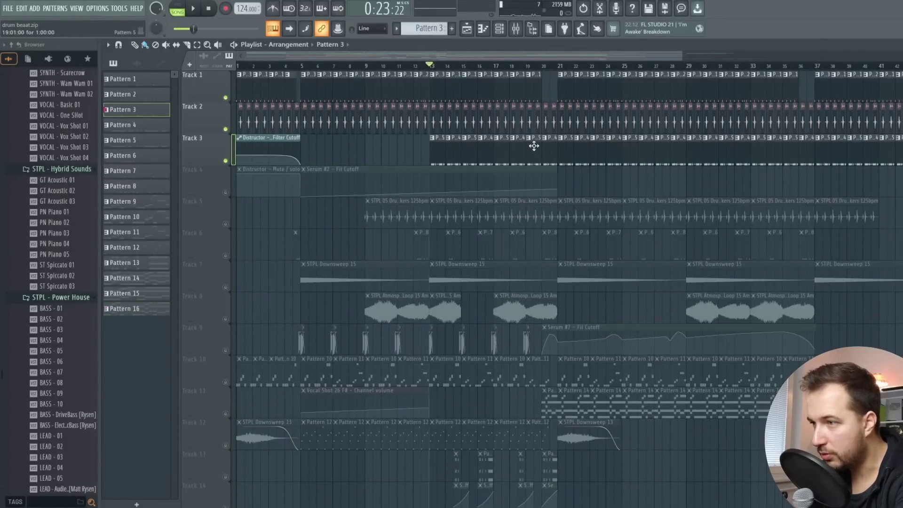
{"action": "left_click", "coordinate": [226, 256]}
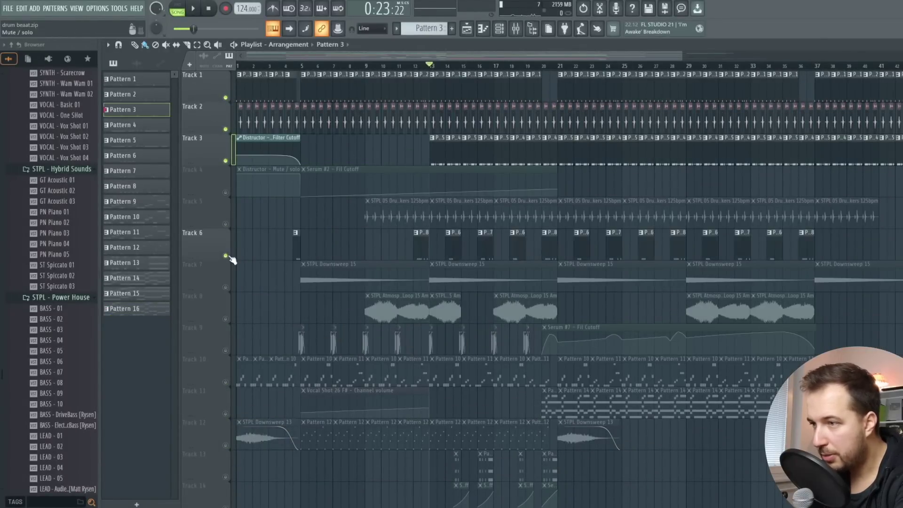
{"action": "left_click", "coordinate": [226, 224]}
{"action": "key", "text": "space"}
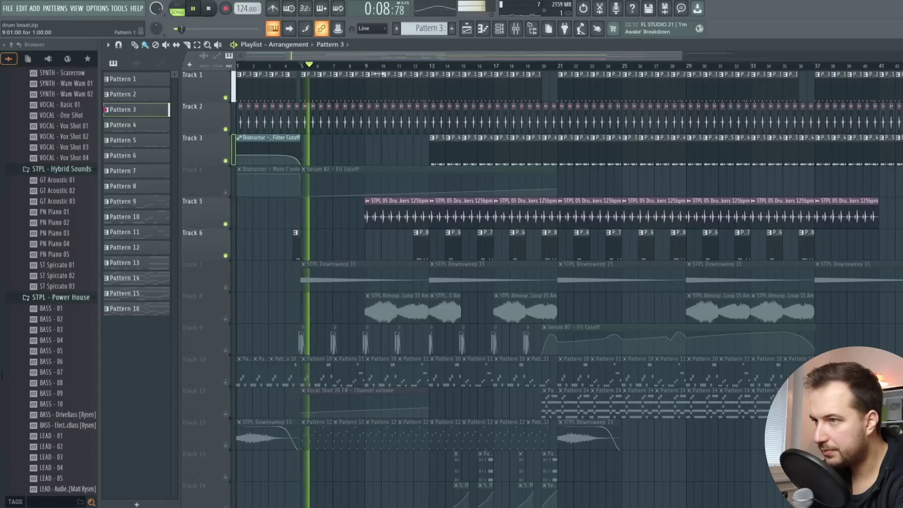
{"action": "left_click", "coordinate": [430, 66]}
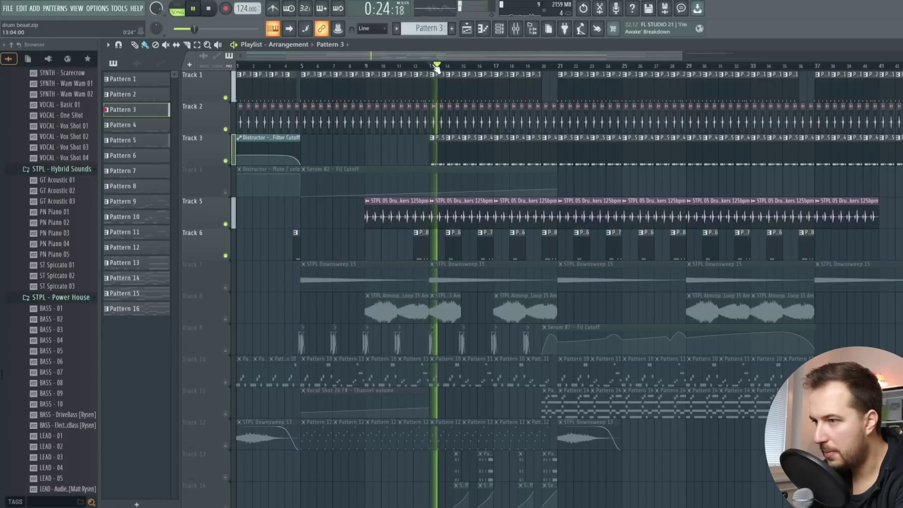
{"action": "key", "text": "space"}
Step: Isolate Tracks 7, 8, 9 and 15 with the sweeps, atmospheric loop and vocal shots, and play them from bar 9
{"action": "scroll", "coordinate": [231, 256], "scroll_direction": "down", "scroll_amount": 2}
{"action": "right_click", "coordinate": [231, 256]}
{"action": "left_click", "coordinate": [226, 224], "text": "ctrl"}
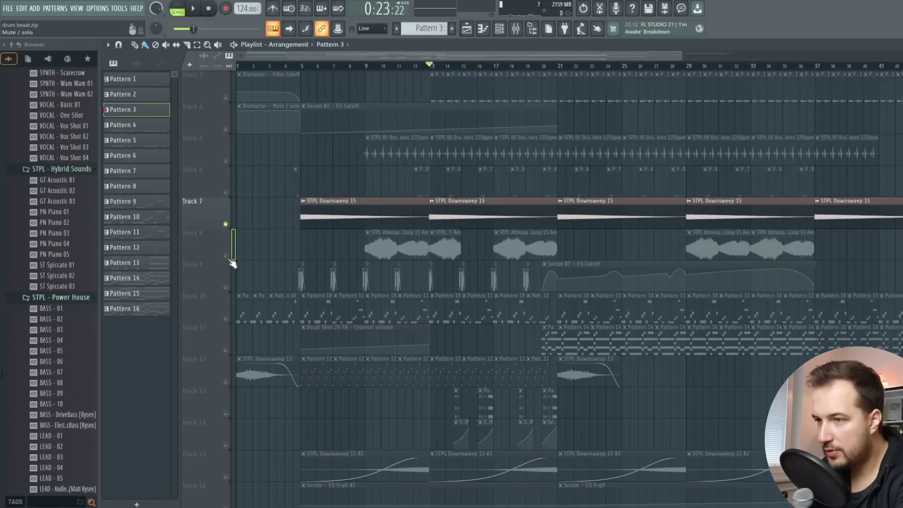
{"action": "left_click", "coordinate": [226, 255]}
{"action": "left_click", "coordinate": [366, 66]}
{"action": "left_click", "coordinate": [226, 287]}
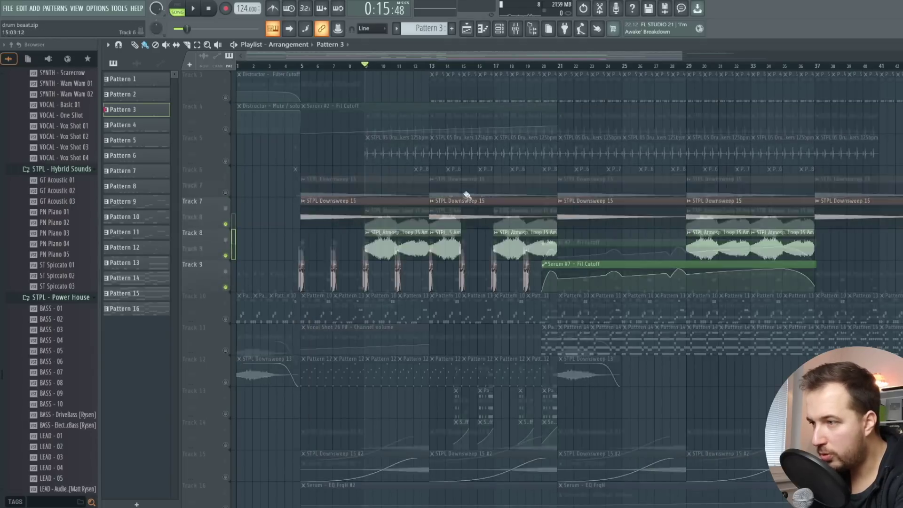
{"action": "scroll", "coordinate": [463, 195], "scroll_direction": "down", "scroll_amount": 2}
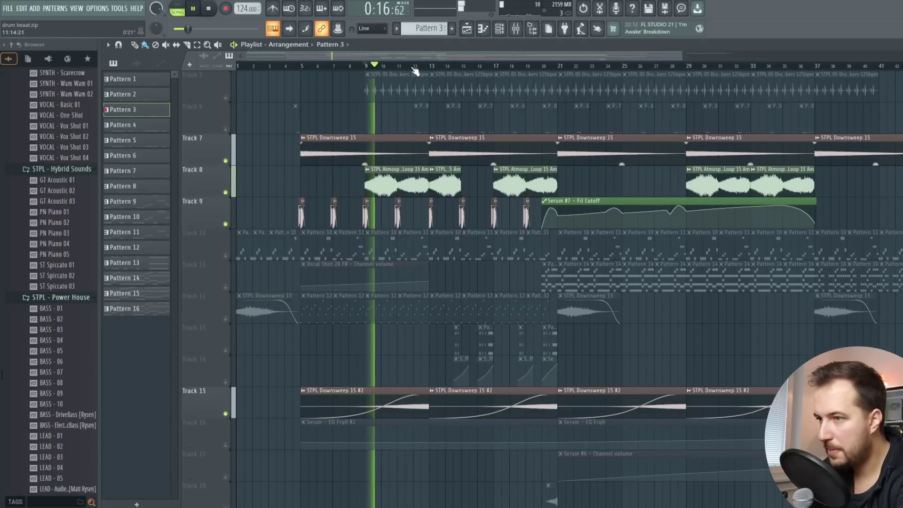
Step: Solo the Pattern 10 and 11 melody on Track 10, play it from bar 5, and add Track 12 to the playback
{"action": "left_click", "coordinate": [226, 255]}
{"action": "scroll", "coordinate": [226, 224], "scroll_direction": "down", "scroll_amount": 2}
{"action": "left_click", "coordinate": [226, 192], "text": "ctrl"}
{"action": "key", "text": "space"}
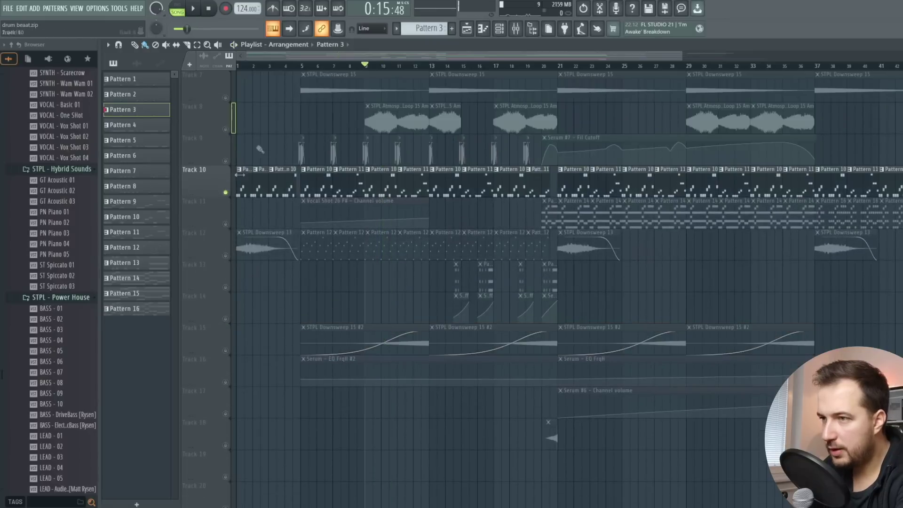
{"action": "left_click", "coordinate": [300, 68]}
{"action": "key", "text": "space"}
{"action": "scroll", "coordinate": [263, 122], "scroll_direction": "up", "scroll_amount": 6}
{"action": "scroll", "coordinate": [375, 164], "scroll_direction": "down", "scroll_amount": 4}
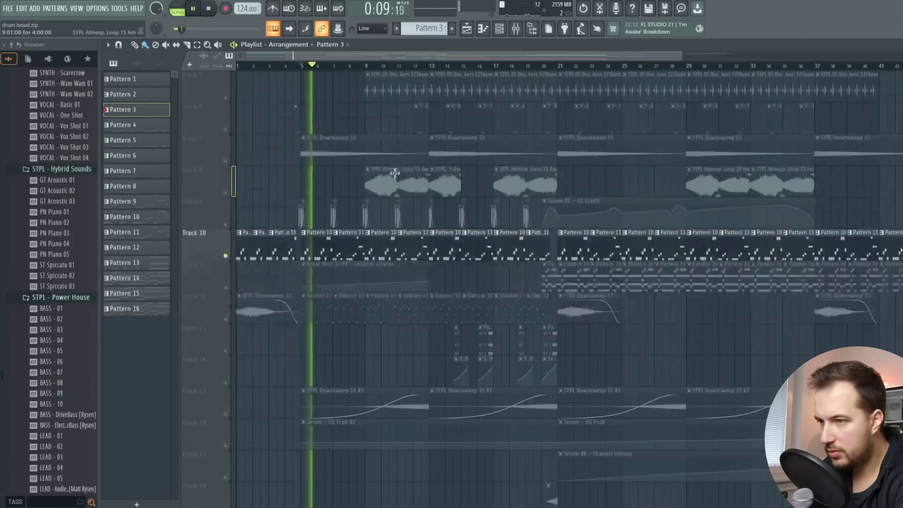
{"action": "key", "text": "space"}
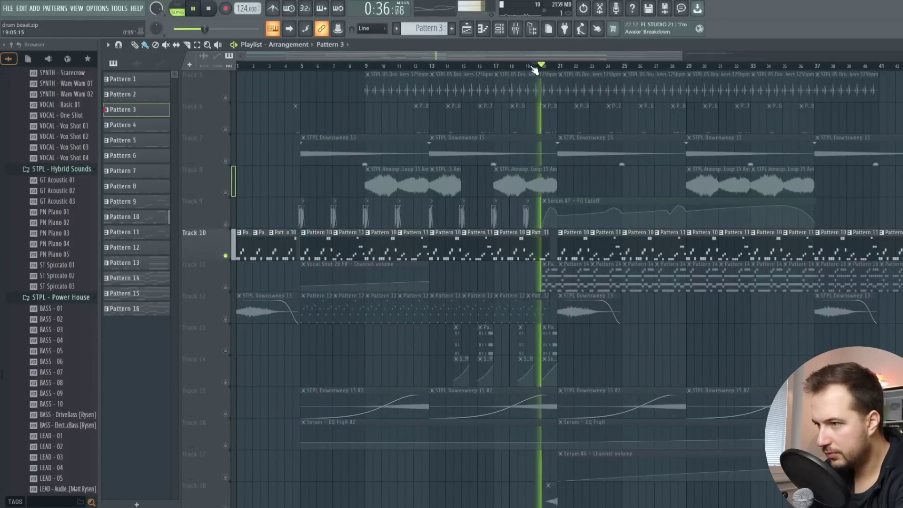
{"action": "key", "text": "space"}
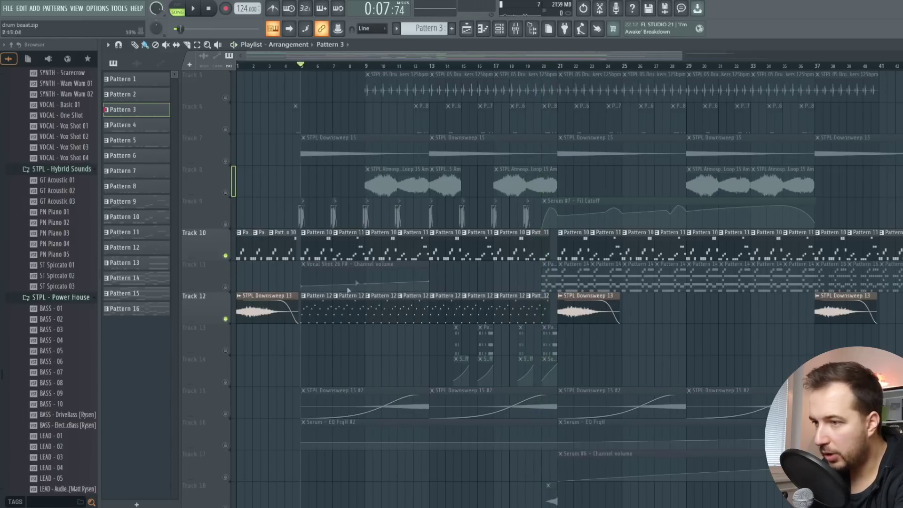
{"action": "key", "text": "space"}
Step: Unmute all tracks and play back the full arrangement from bar 19 into the section at bar 21
{"action": "right_click", "coordinate": [226, 319]}
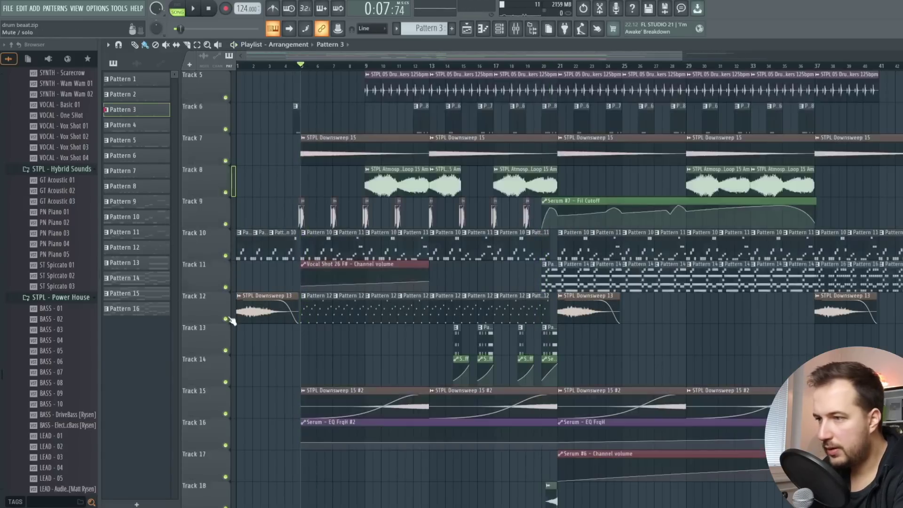
{"action": "scroll", "coordinate": [551, 67], "scroll_direction": "up", "scroll_amount": 6}
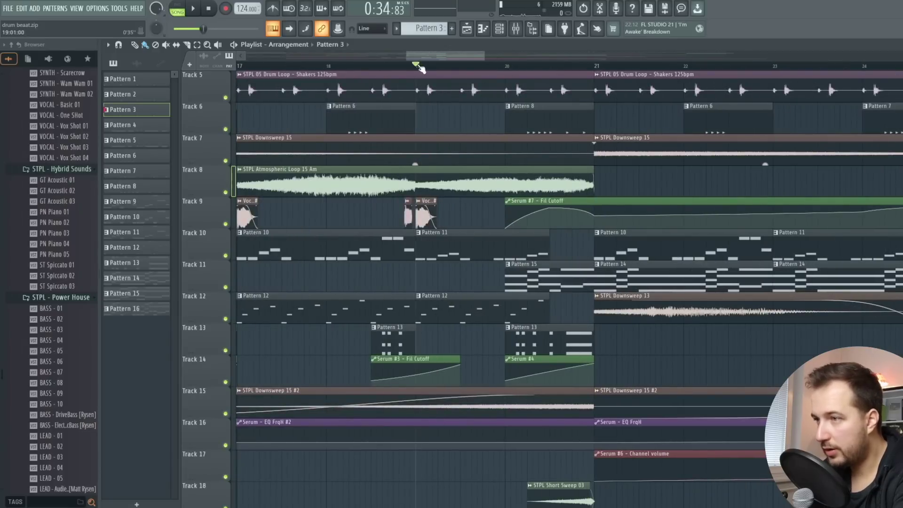
{"action": "key", "text": "space"}
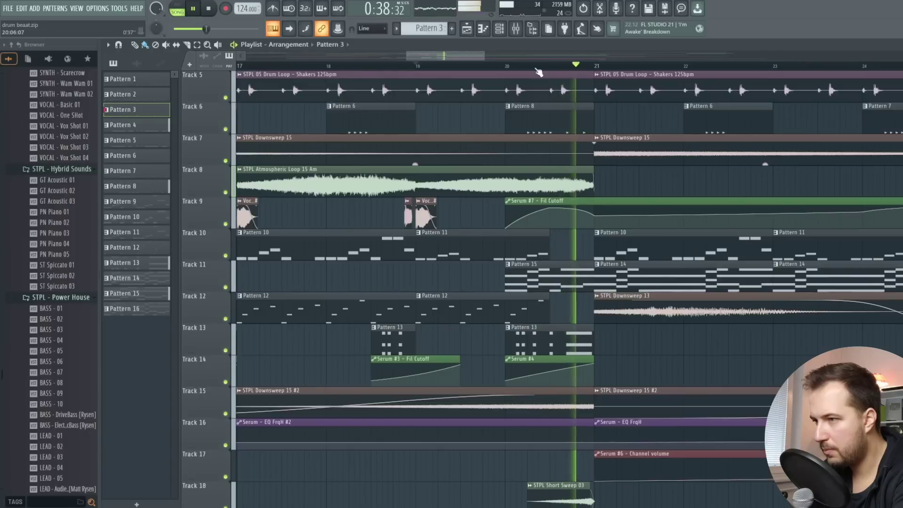
{"action": "scroll", "coordinate": [539, 71], "scroll_direction": "down", "scroll_amount": 3}
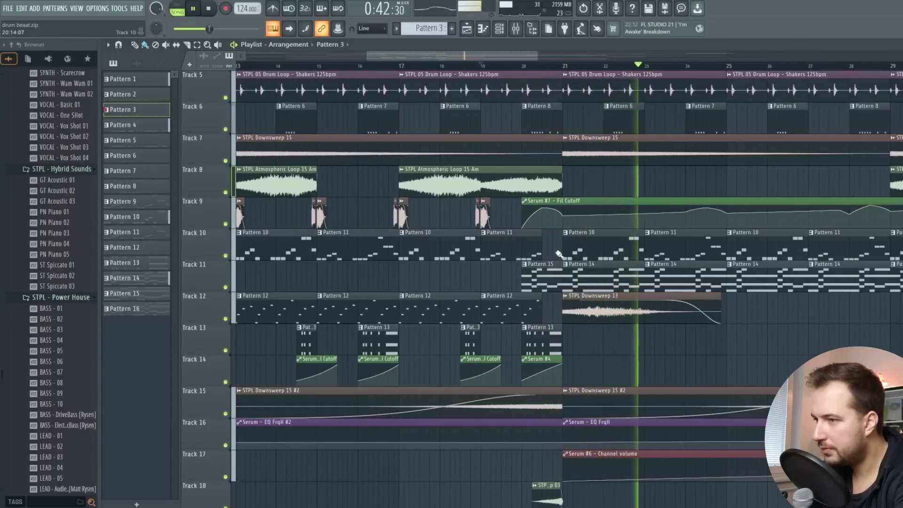
{"action": "key", "text": "space"}
Step: Play back the arrangement from bar 32 through the transition at bar 37 with the channel rack shown
{"action": "left_click", "coordinate": [501, 317]}
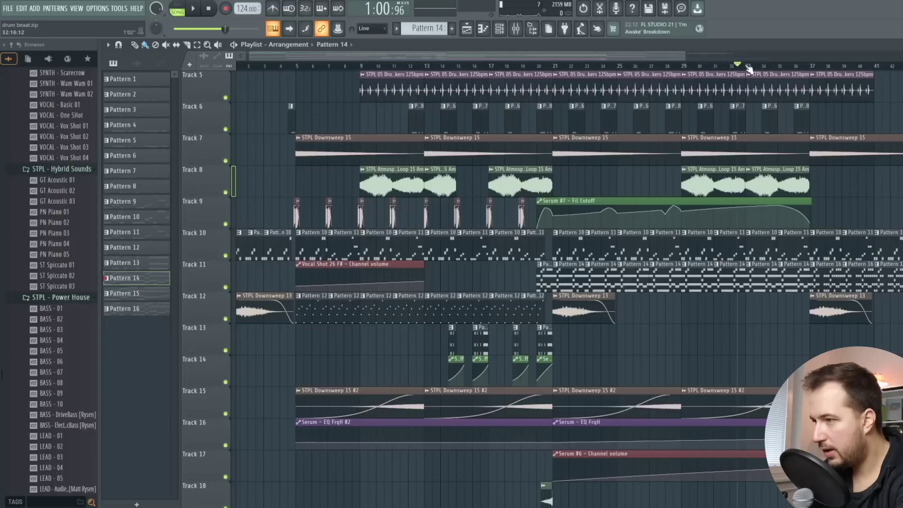
{"action": "scroll", "coordinate": [602, 60], "scroll_direction": "up", "scroll_amount": 4}
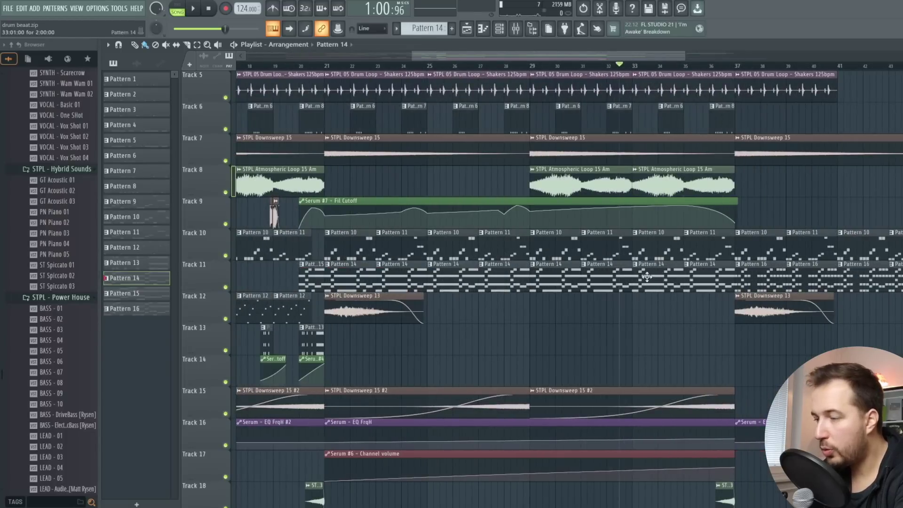
{"action": "scroll", "coordinate": [665, 249], "scroll_direction": "down", "scroll_amount": 4}
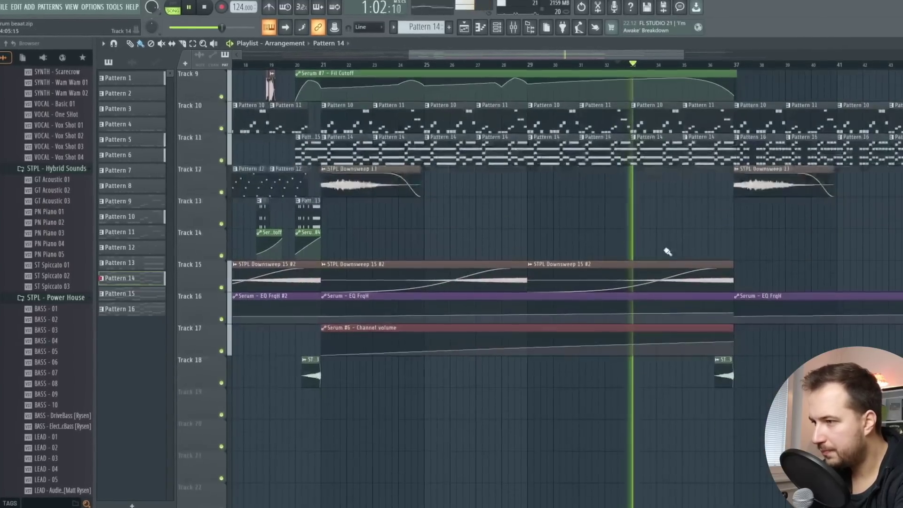
{"action": "scroll", "coordinate": [696, 252], "scroll_direction": "up", "scroll_amount": 3}
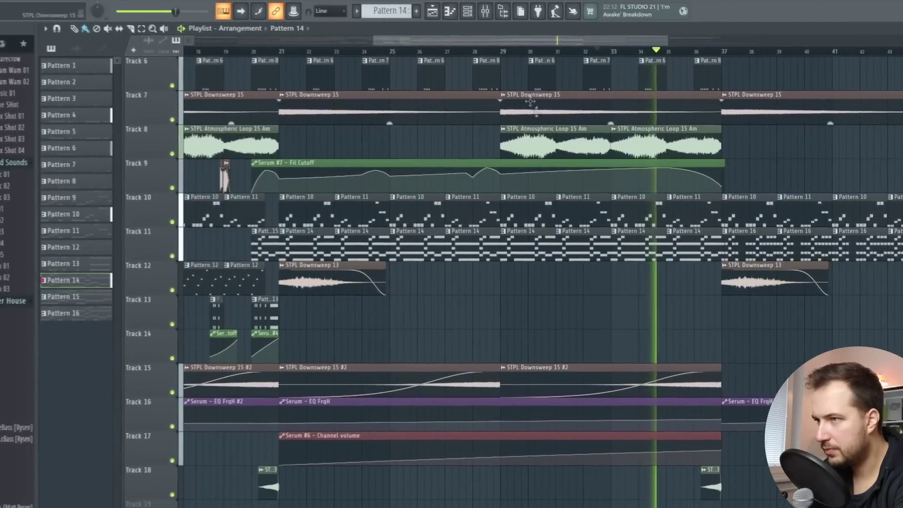
{"action": "key", "text": "F6"}
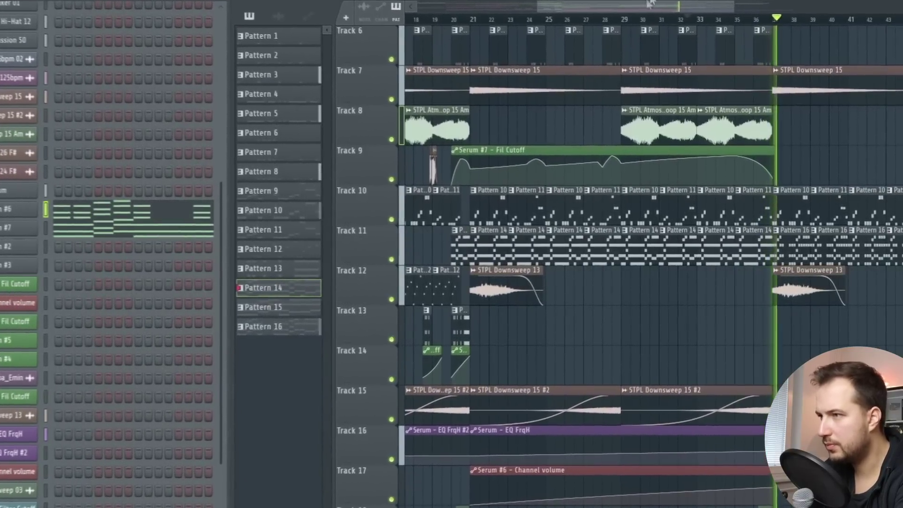
{"action": "scroll", "coordinate": [722, 101], "scroll_direction": "up", "scroll_amount": 2}
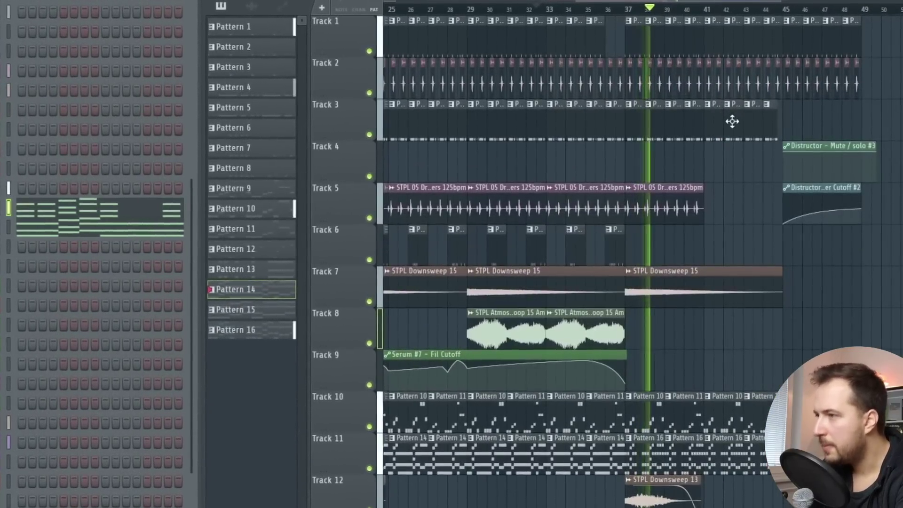